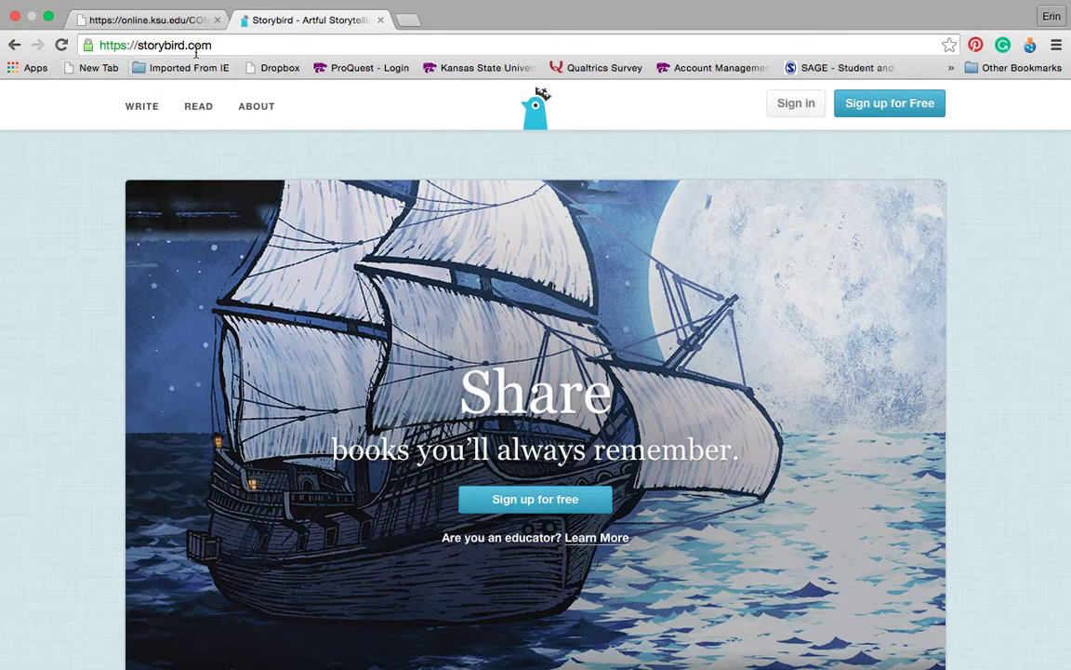
# - Start a free Storybird sign-up to reach the five account-type choices
pyautogui.click(909, 110)
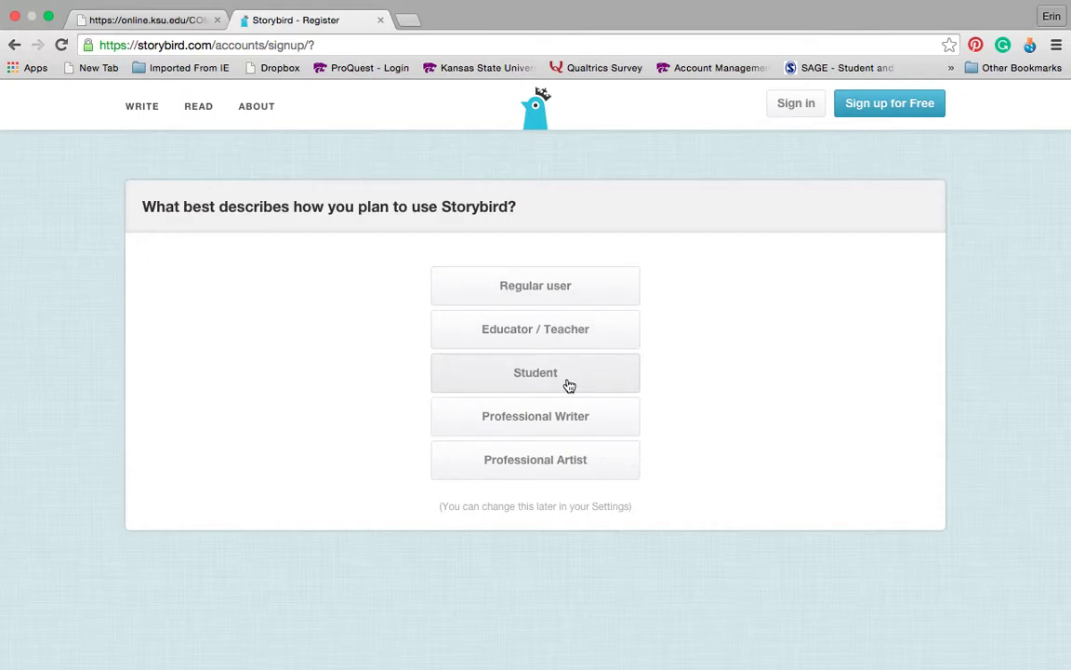
# - Sign in with Google and scroll Your Stuff to view the one published book
pyautogui.click(806, 105)
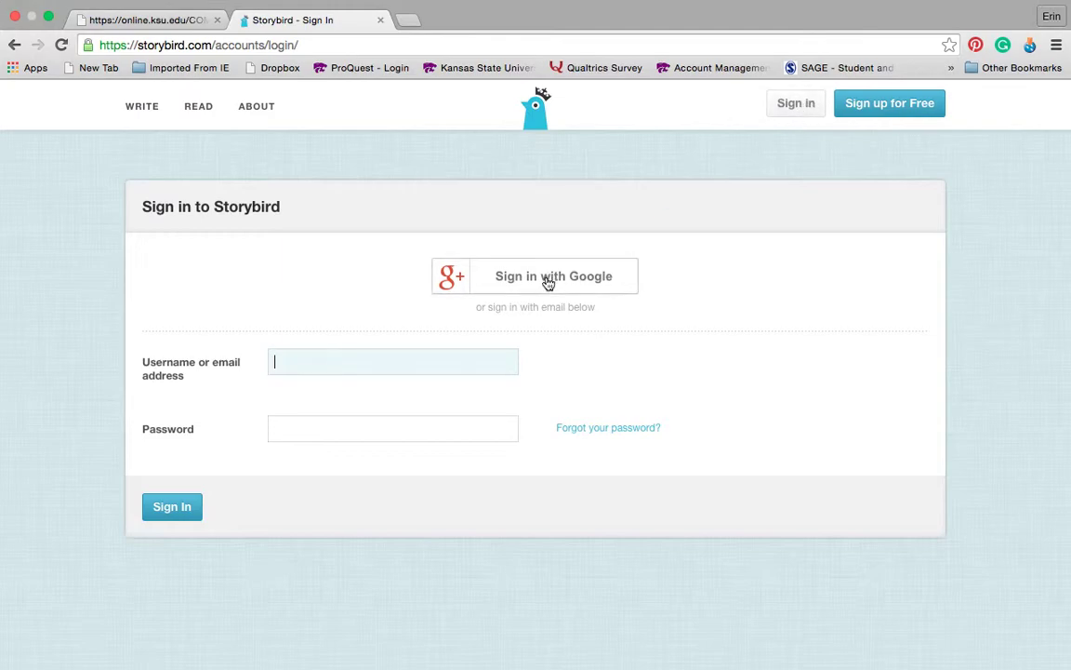
pyautogui.click(548, 281)
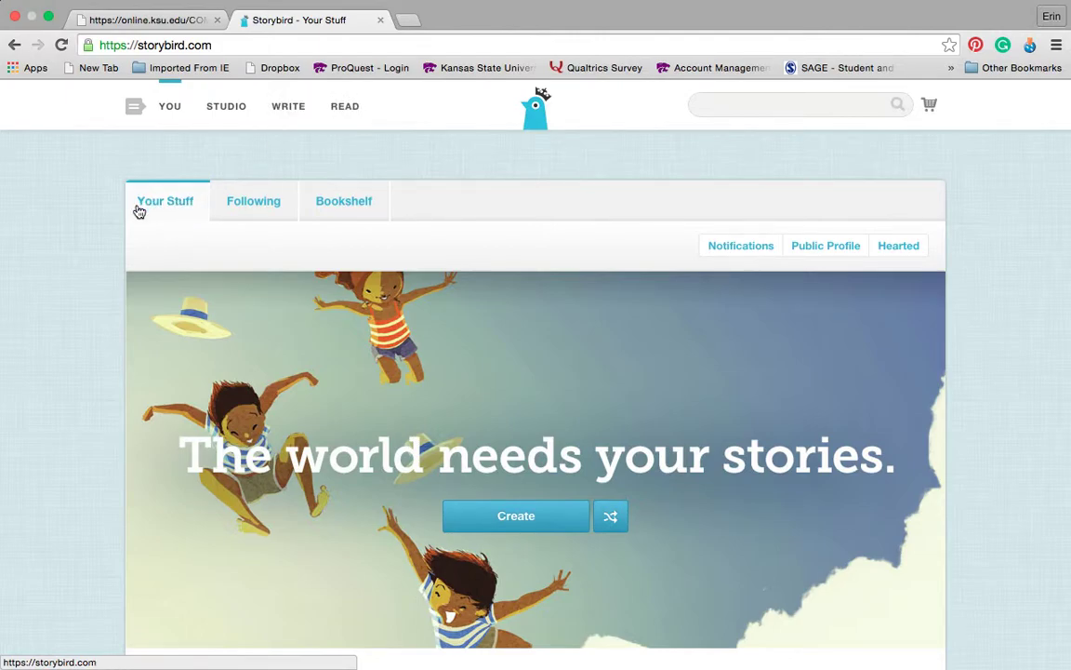
pyautogui.scroll(-2, 177, 242)
pyautogui.scroll(-5, 176, 240)
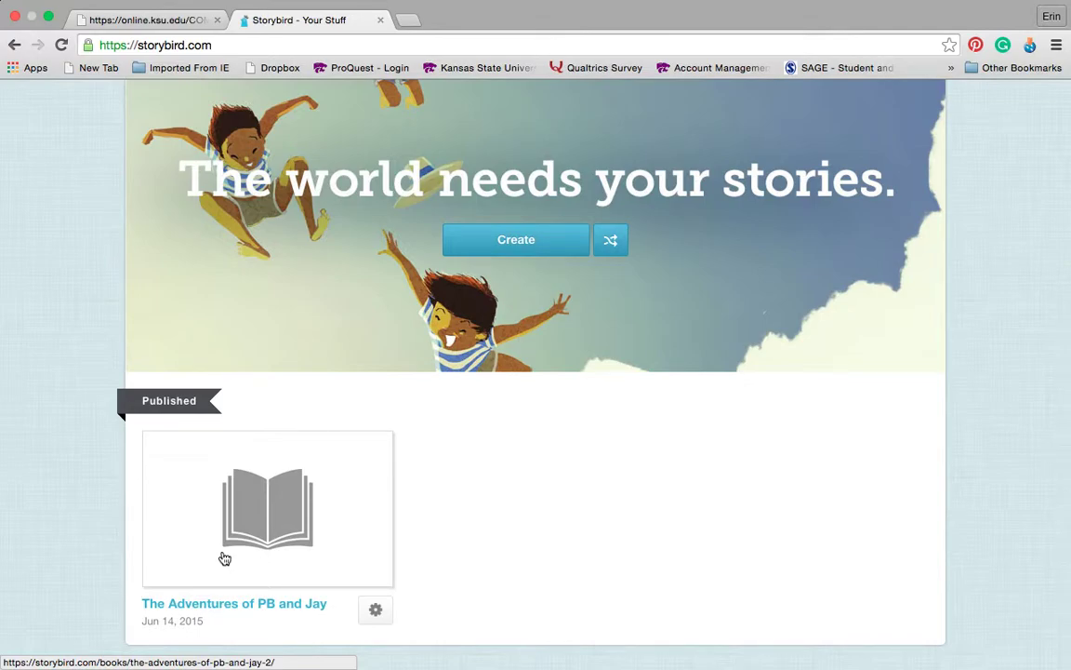
pyautogui.scroll(7, 223, 557)
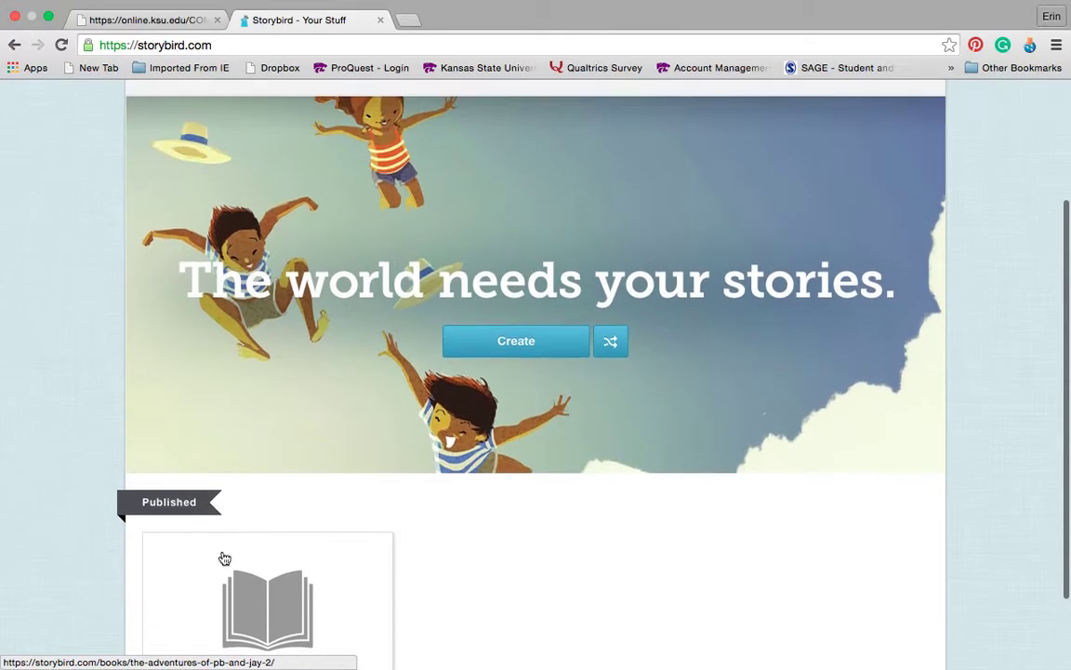
# - Switch to the Following tab and scroll down to the followed writer's story and back up
pyautogui.click(266, 212)
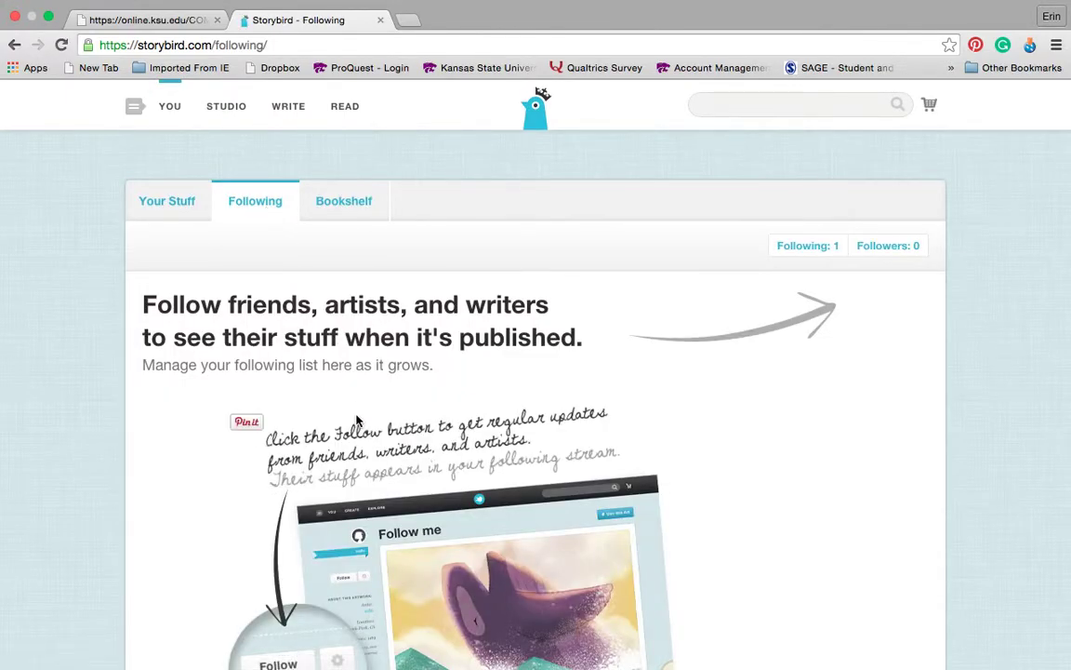
pyautogui.scroll(-10, 356, 420)
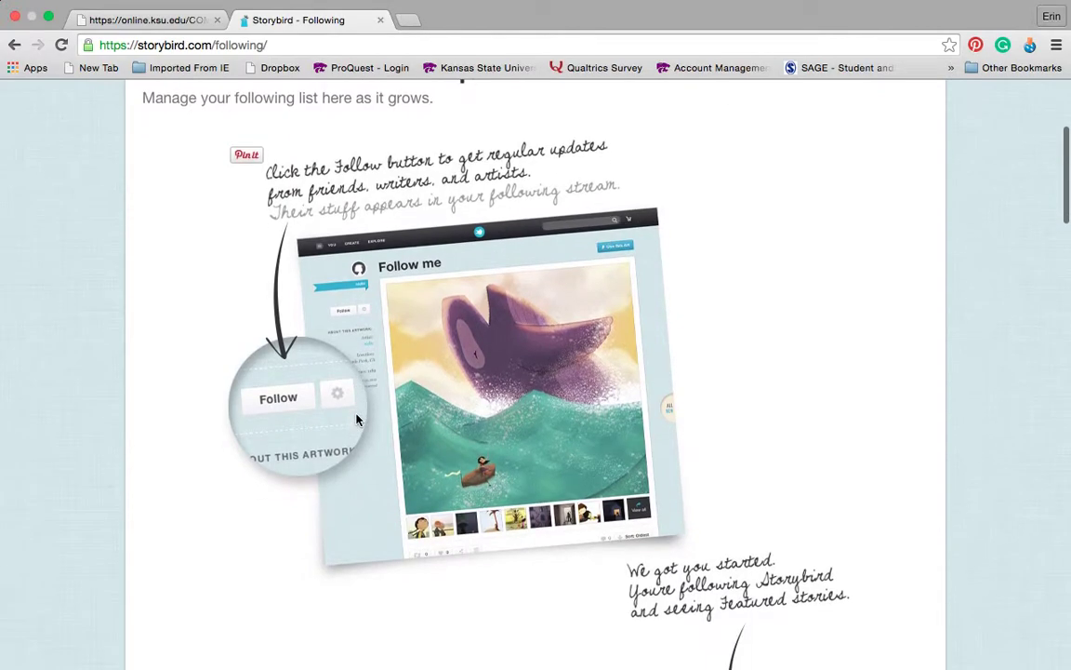
pyautogui.scroll(-7, 358, 421)
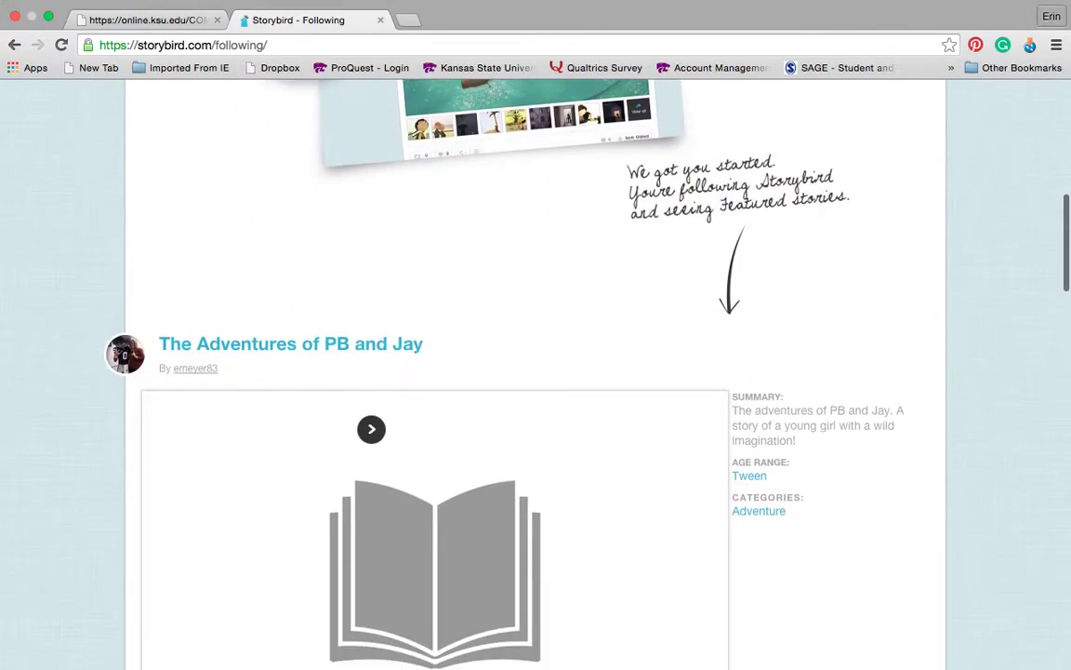
pyautogui.scroll(16, 358, 420)
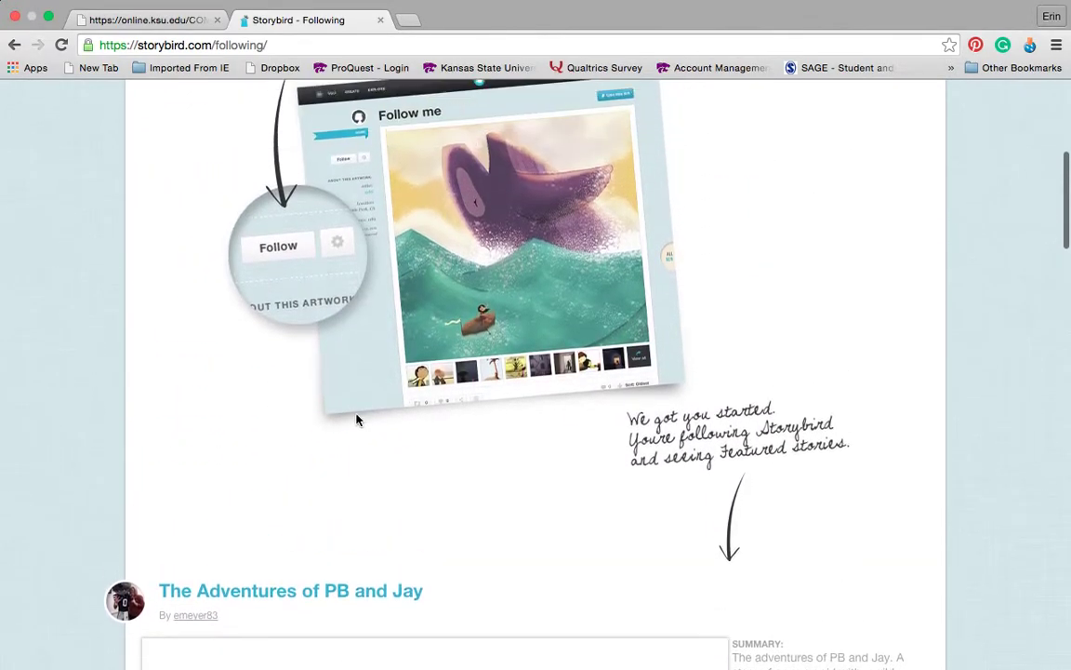
pyautogui.scroll(2, 356, 421)
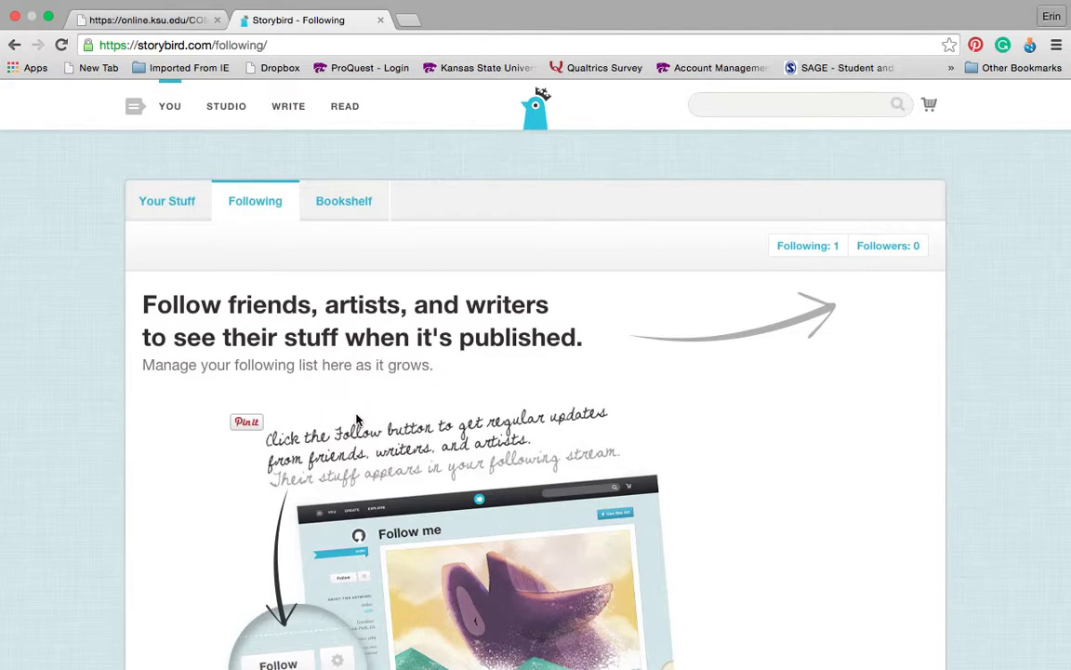
# - Switch to the Bookshelf tab to list the three saved books
pyautogui.click(346, 203)
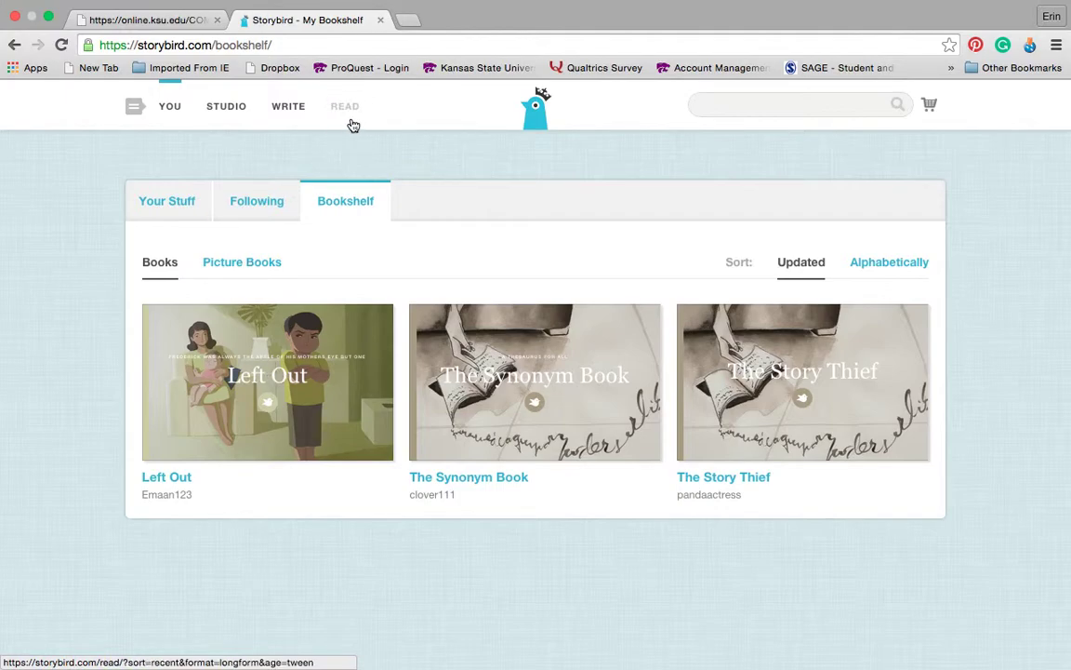
# - Open Left Out, remove it from the bookshelf, then add it back
pyautogui.click(295, 372)
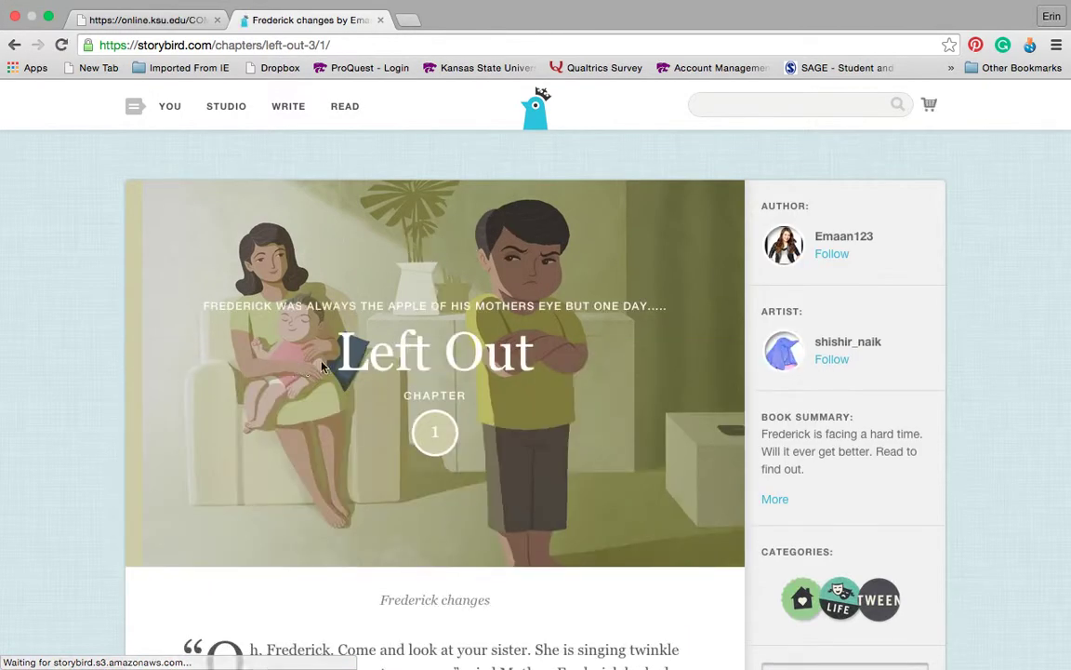
pyautogui.scroll(-5, 460, 491)
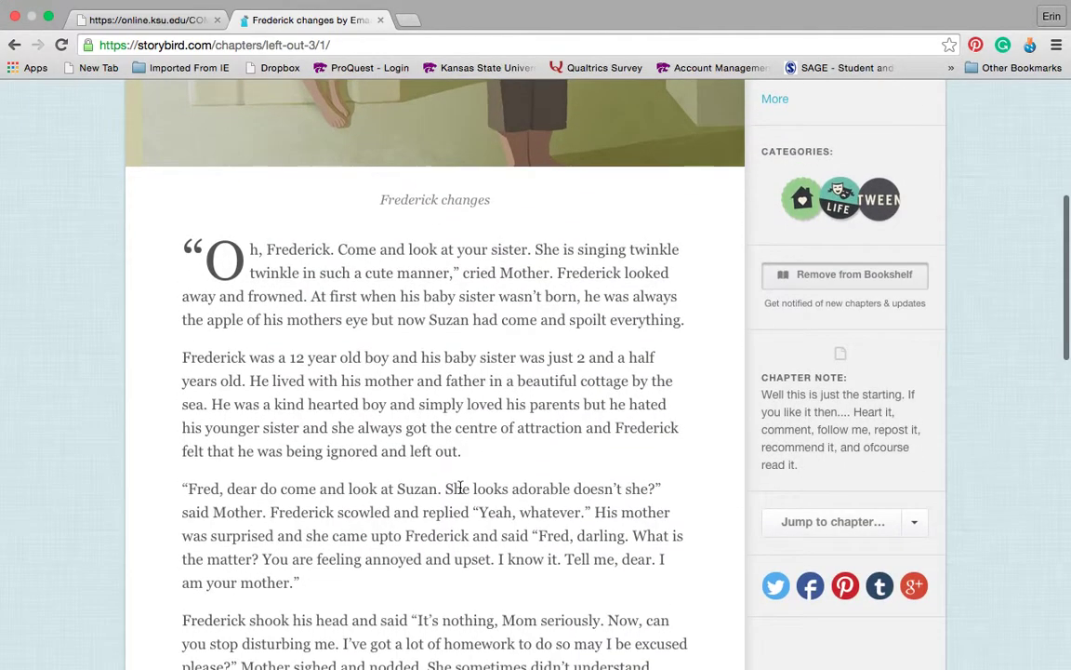
pyautogui.scroll(-1, 459, 492)
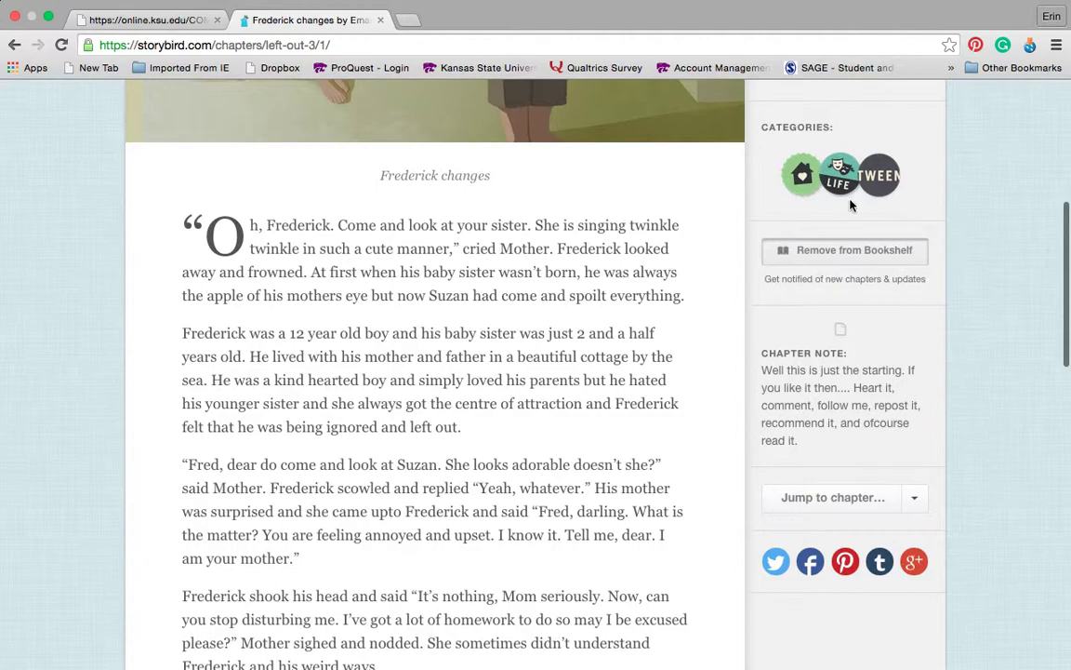
pyautogui.click(888, 251)
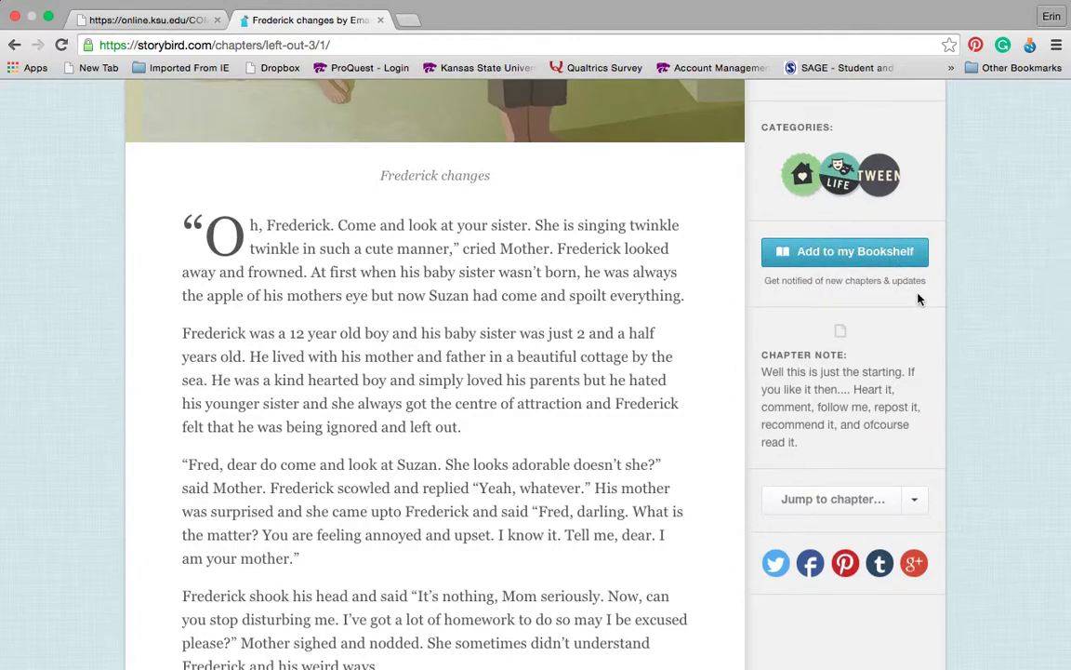
pyautogui.click(904, 253)
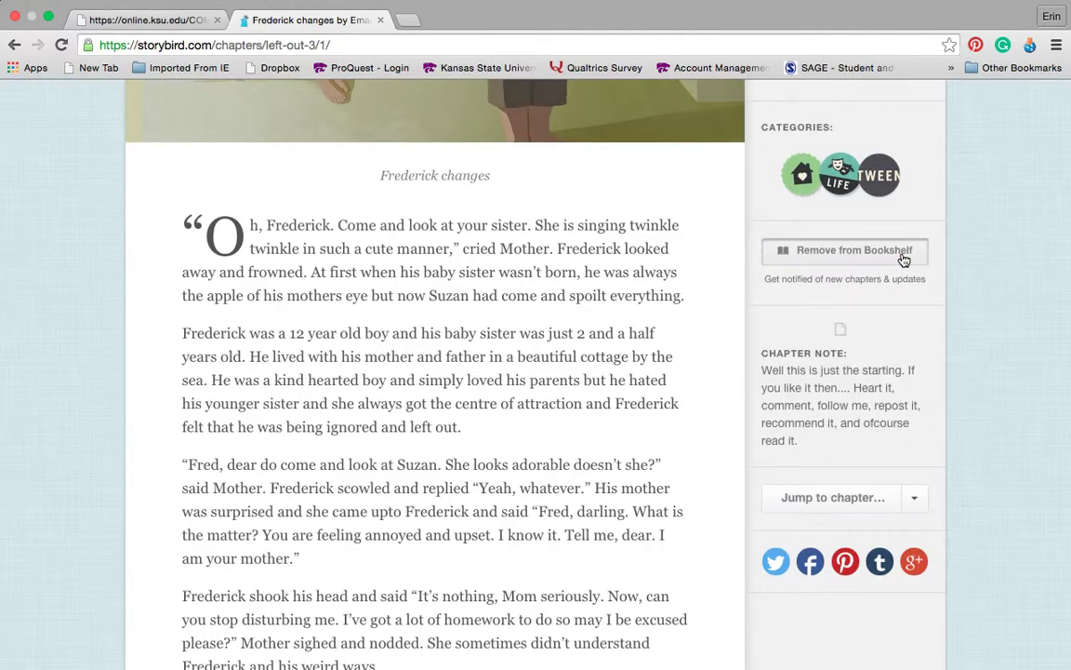
# - Scroll down the 'Frederick changes' chapter to its illustration and comments
pyautogui.scroll(5, 904, 258)
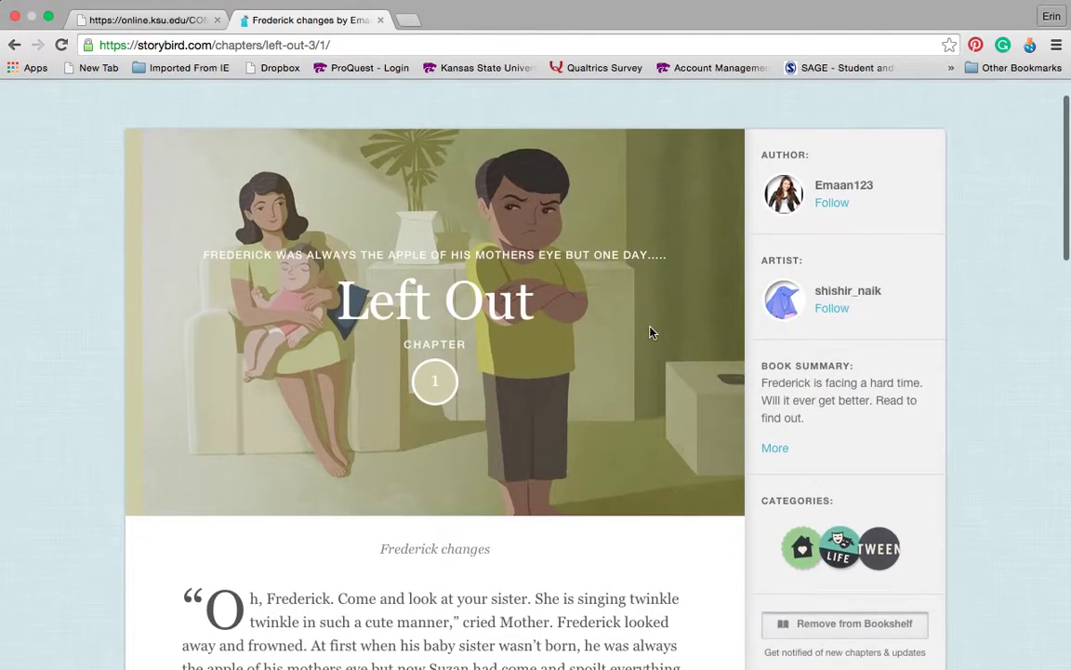
pyautogui.scroll(-2, 651, 332)
pyautogui.scroll(-5, 651, 332)
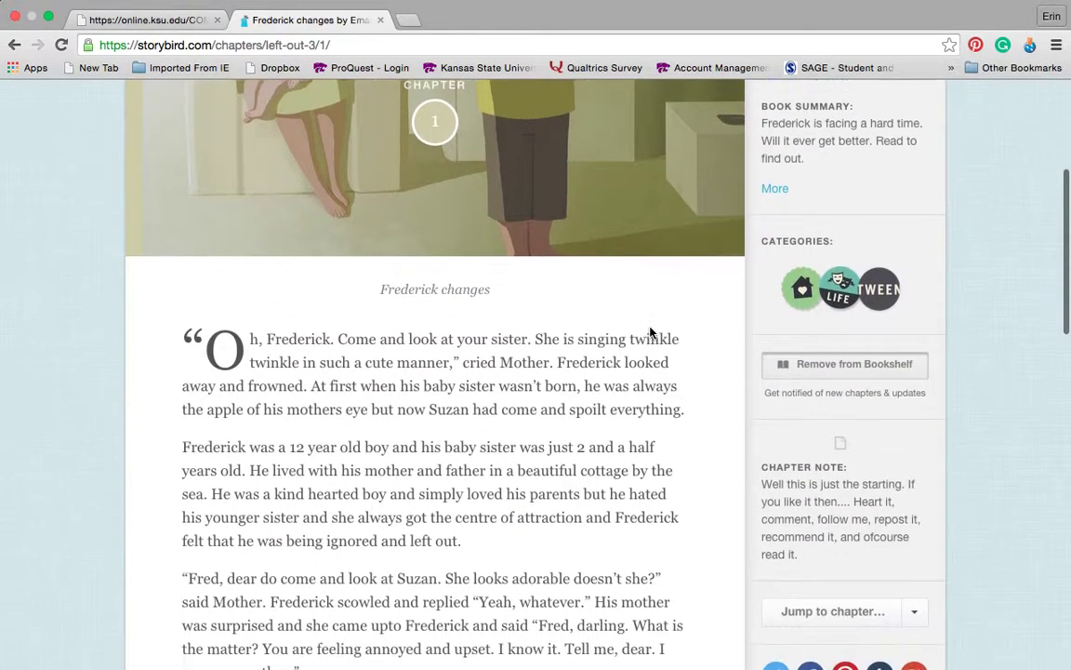
pyautogui.scroll(5, 651, 328)
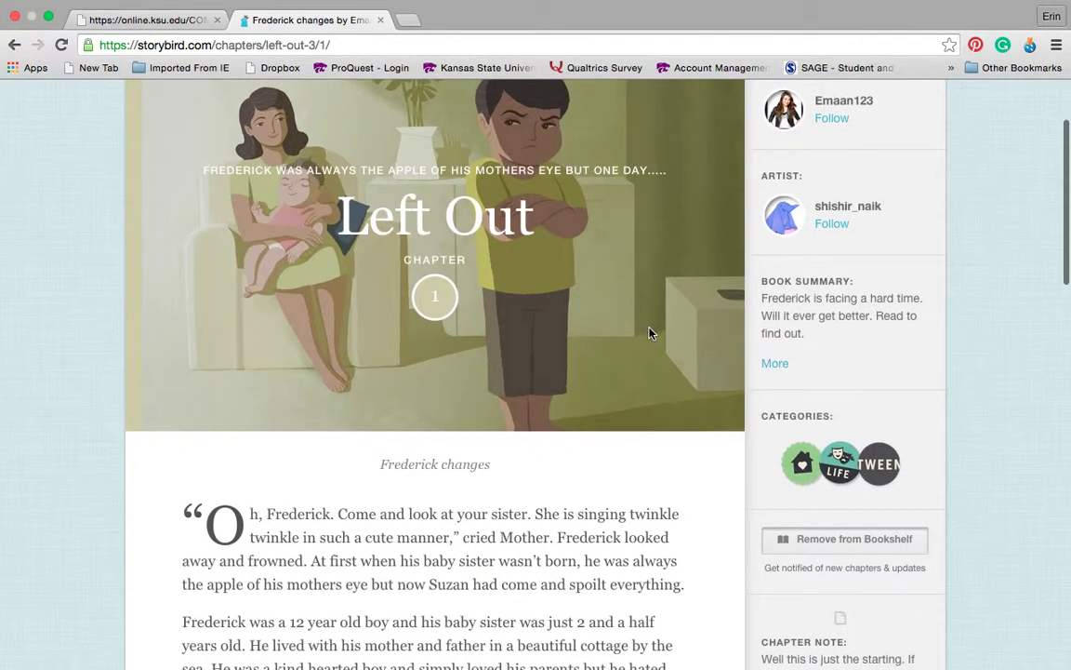
pyautogui.scroll(-1, 651, 332)
pyautogui.scroll(-7, 651, 332)
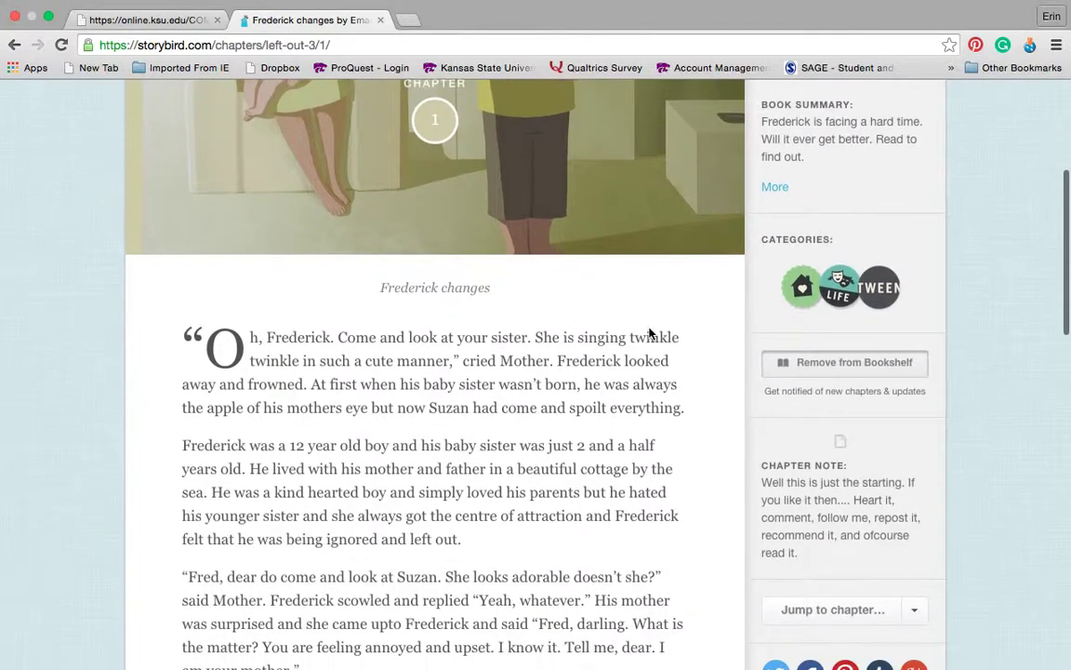
pyautogui.scroll(-6, 649, 328)
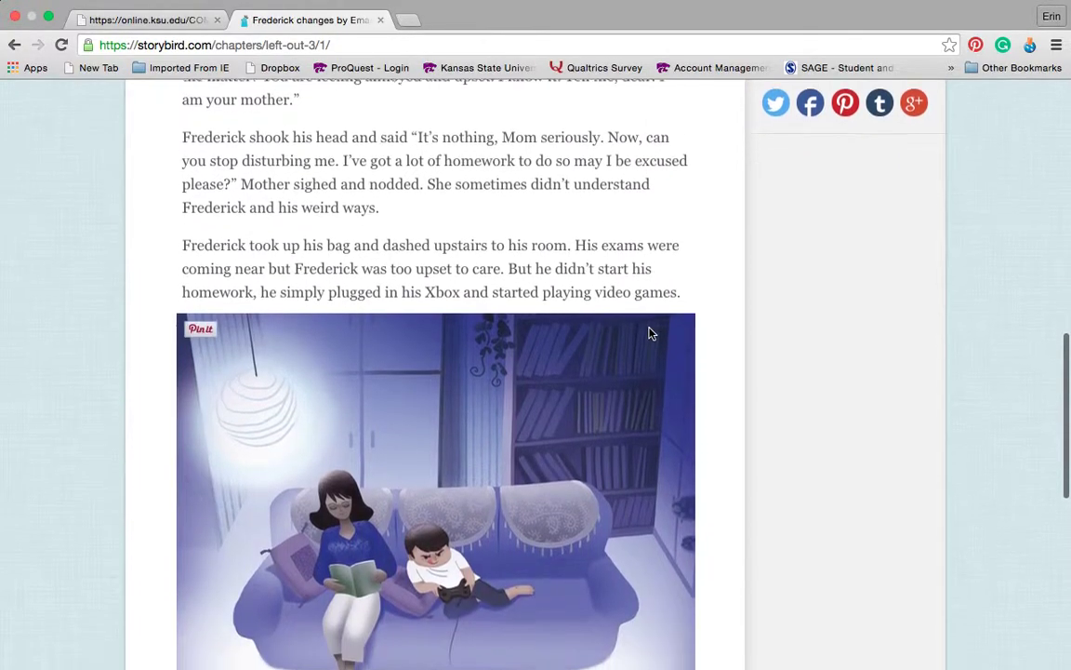
pyautogui.scroll(-1, 651, 333)
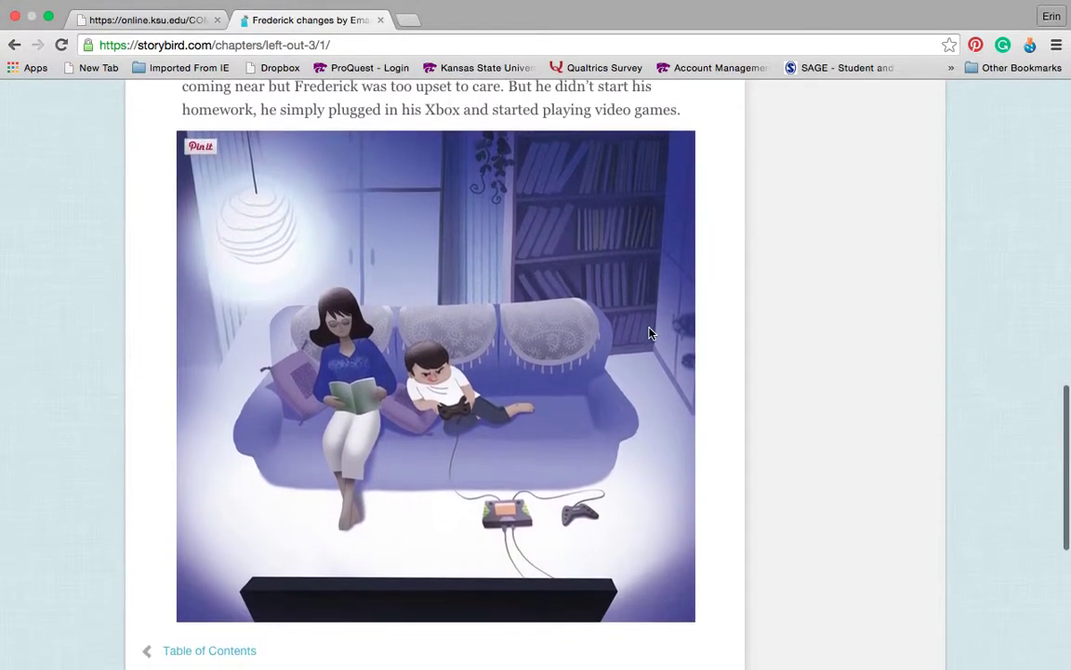
pyautogui.scroll(-2, 651, 333)
pyautogui.scroll(-5, 651, 333)
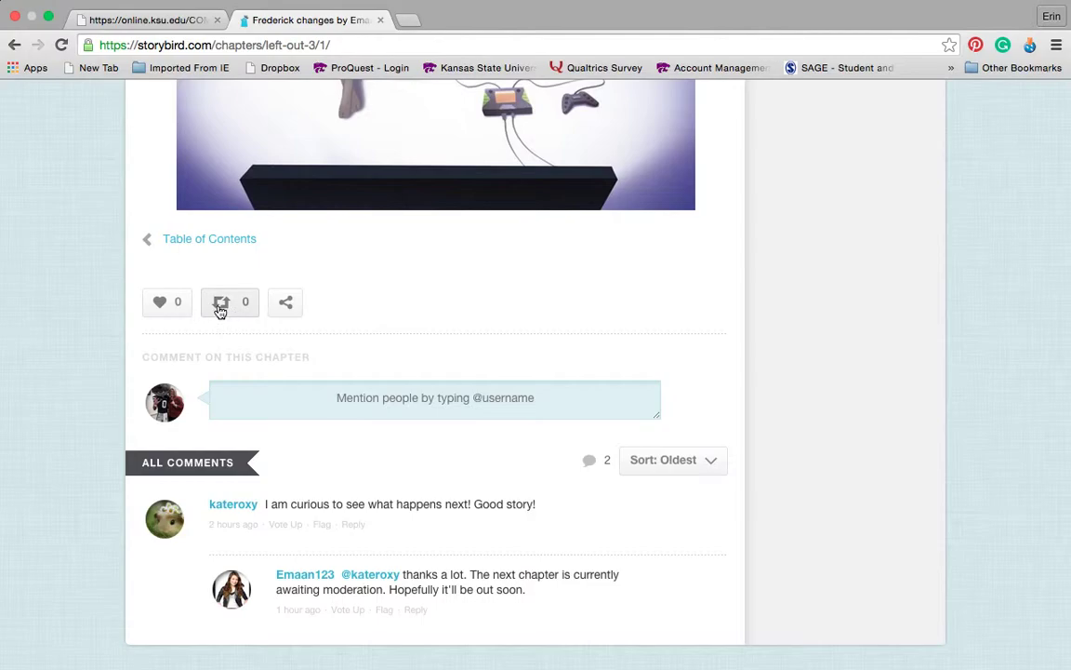
pyautogui.click(288, 310)
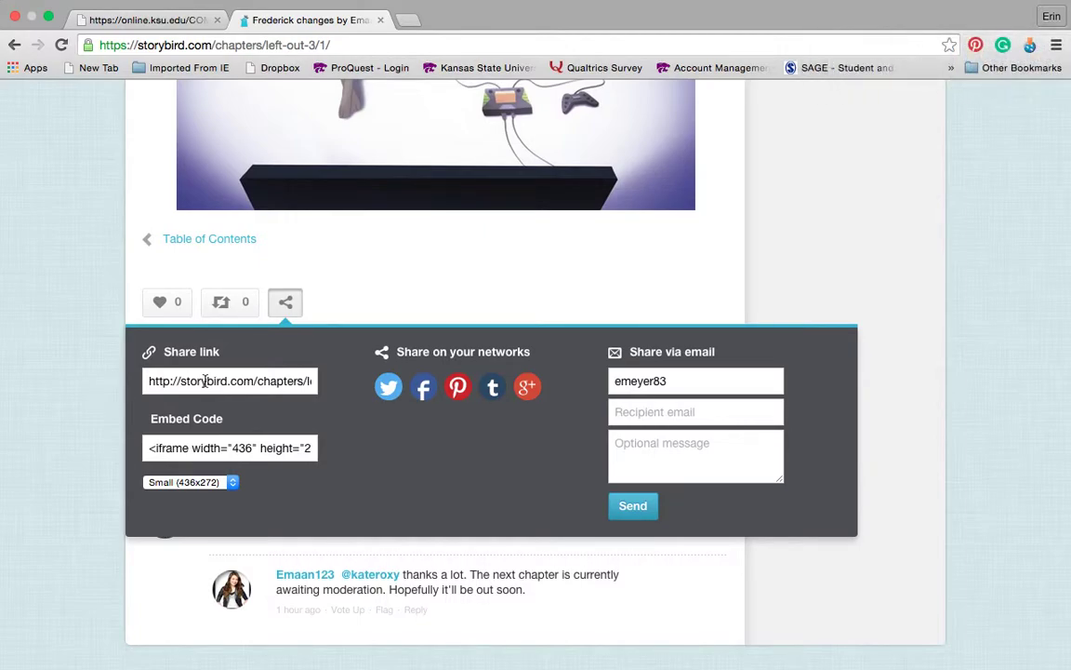
pyautogui.click(678, 245)
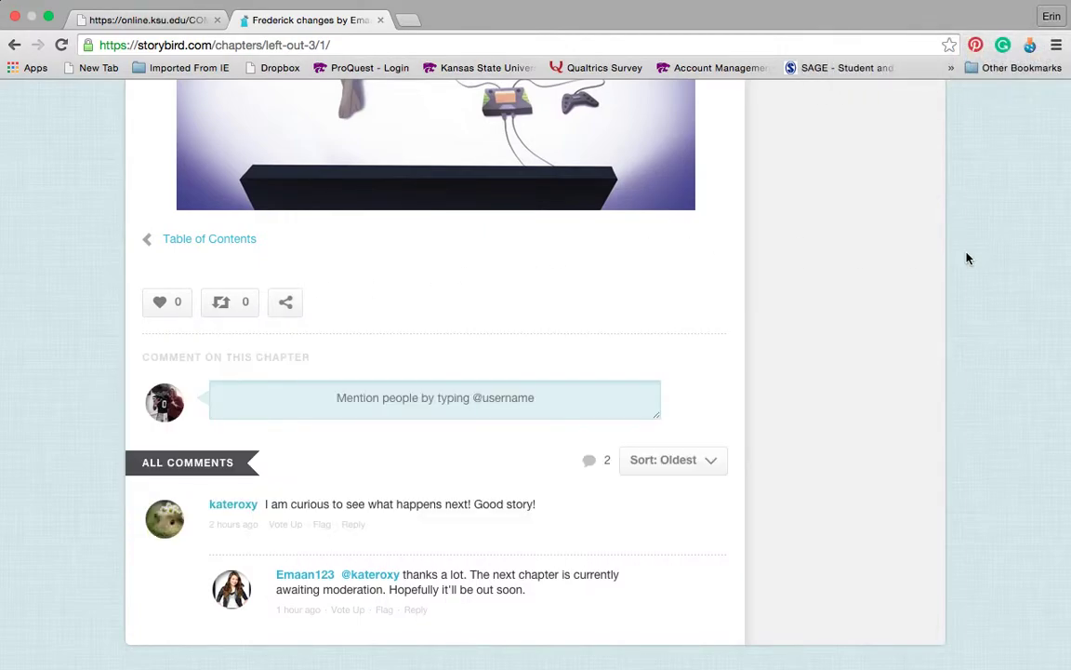
pyautogui.scroll(1, 758, 251)
pyautogui.scroll(15, 764, 260)
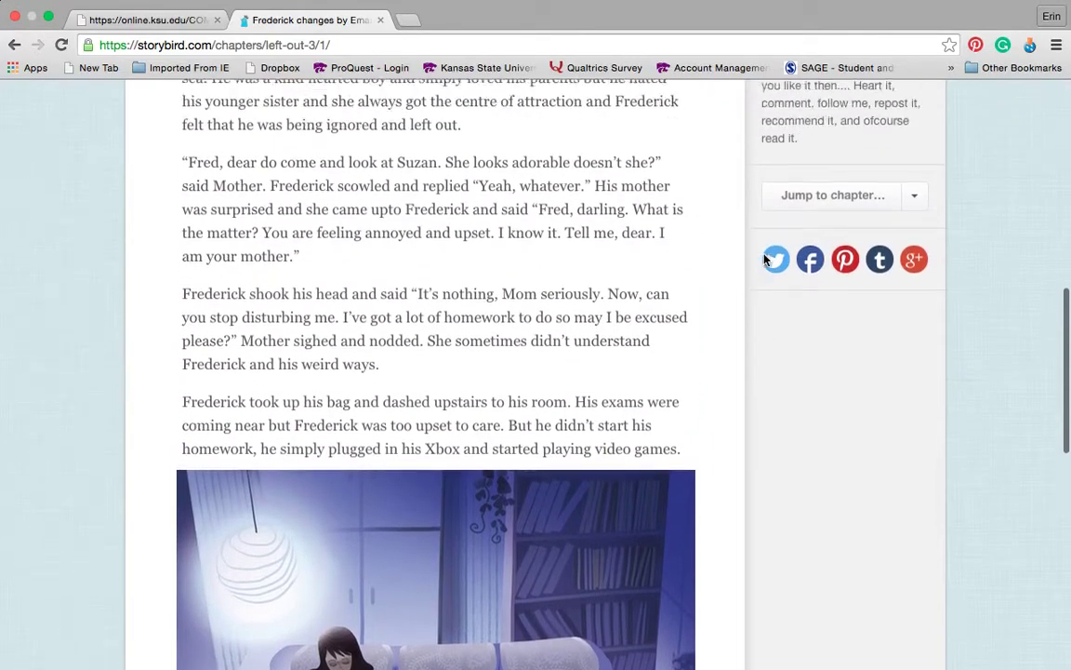
pyautogui.scroll(2, 764, 260)
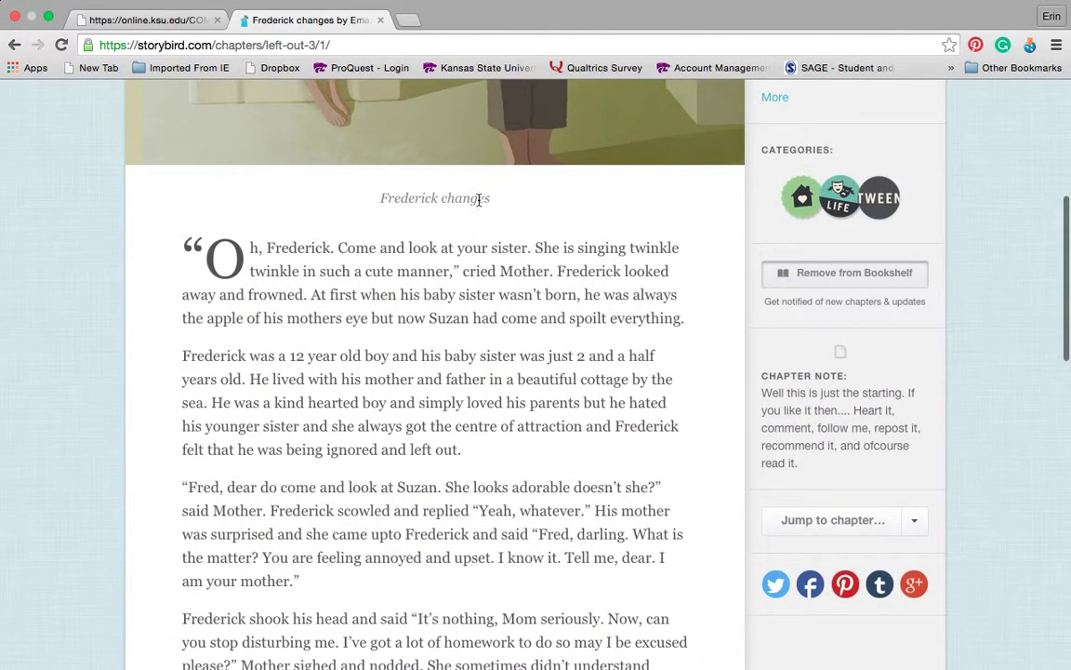
pyautogui.scroll(-2, 479, 256)
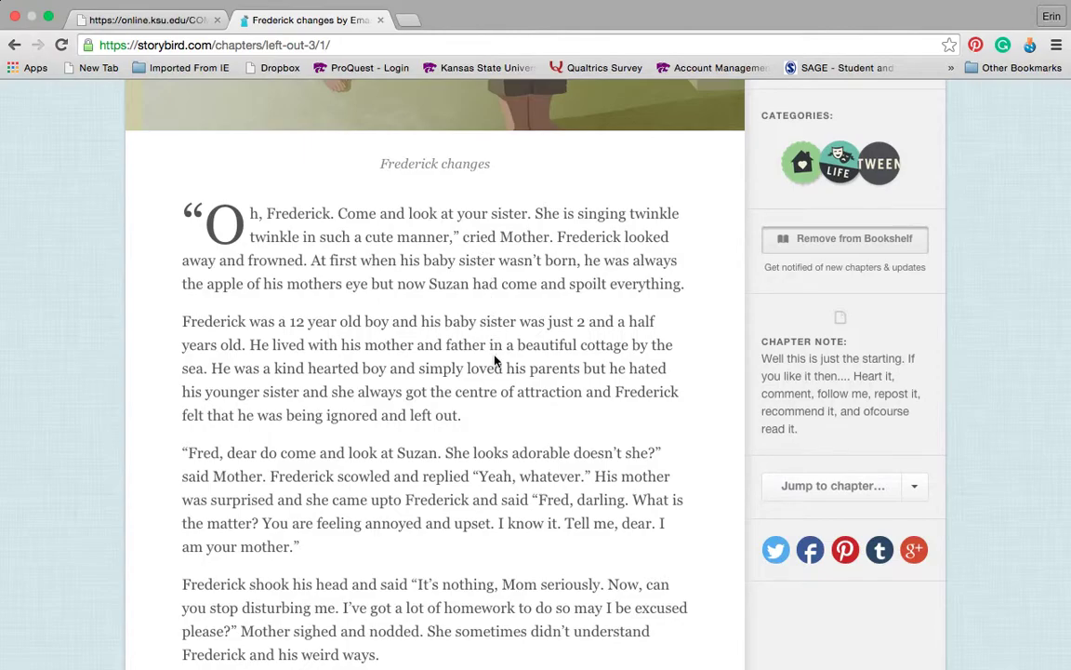
pyautogui.scroll(-6, 495, 363)
pyautogui.scroll(-2, 494, 370)
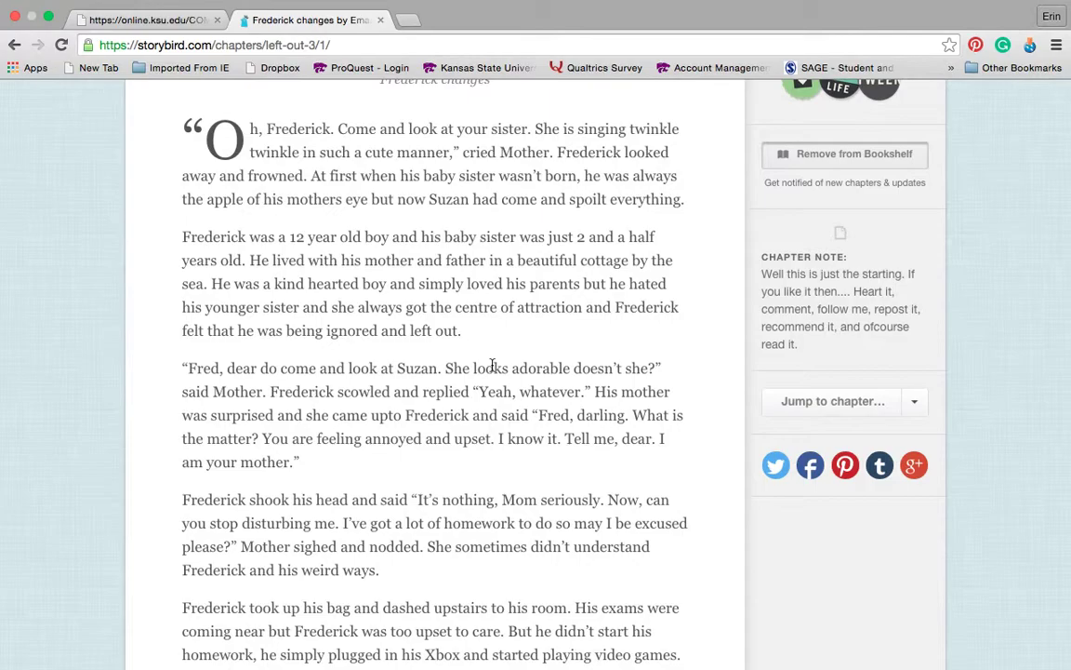
pyautogui.scroll(-3, 493, 365)
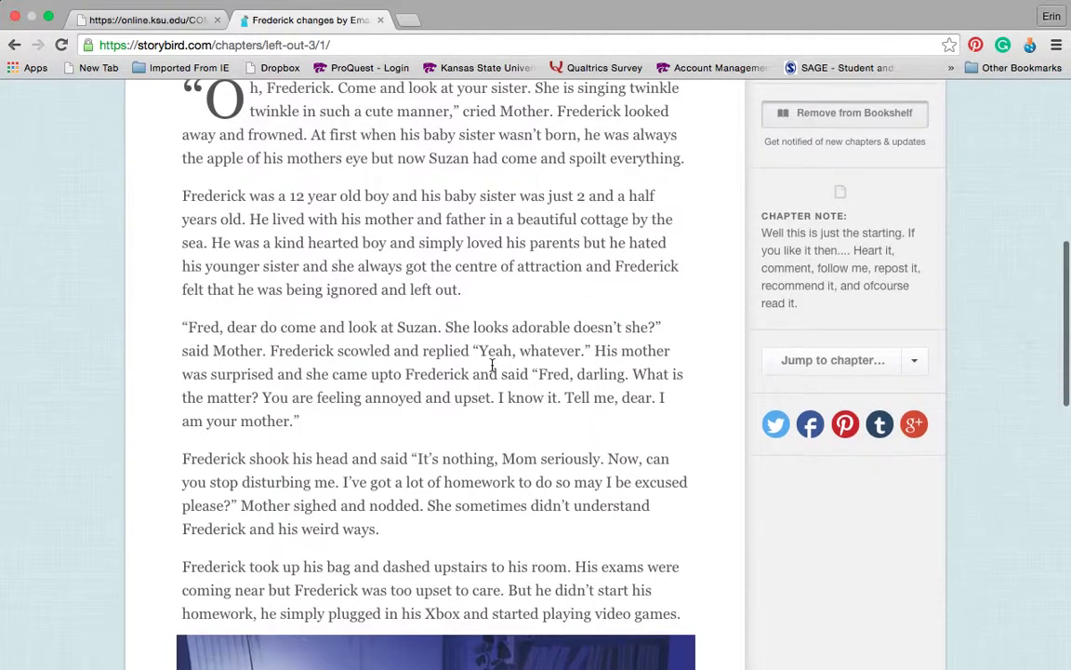
pyautogui.scroll(-2, 493, 364)
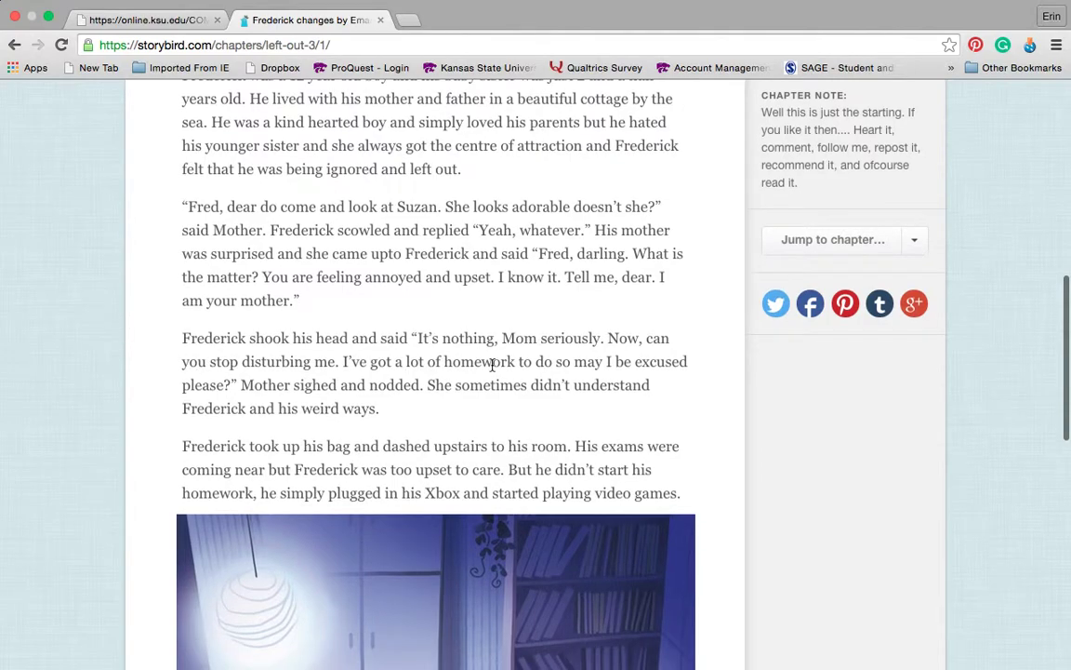
pyautogui.scroll(6, 493, 364)
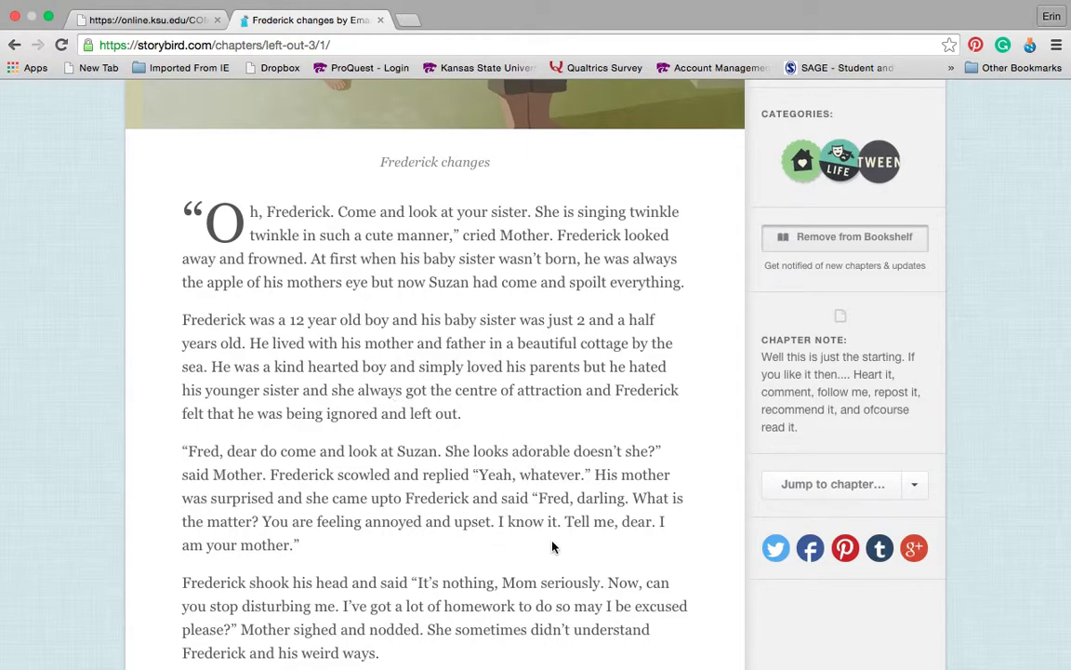
pyautogui.scroll(10, 521, 514)
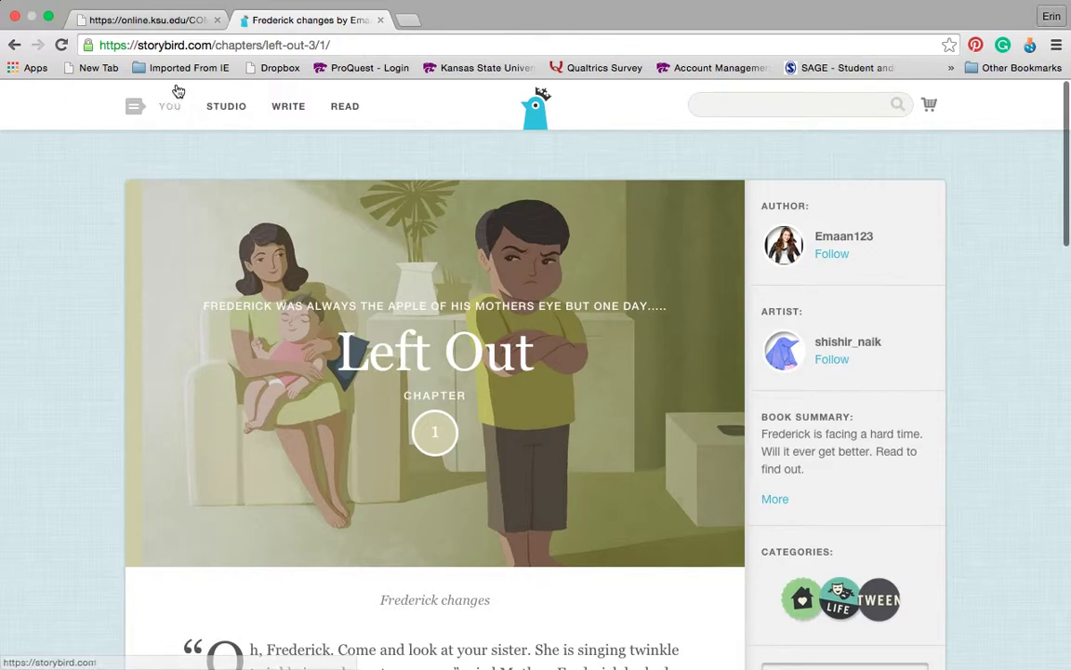
# - Open The Synonym Book from the bookshelf and scroll through Chapter 1, 'Hello, Friends'
pyautogui.moveTo(172, 114)
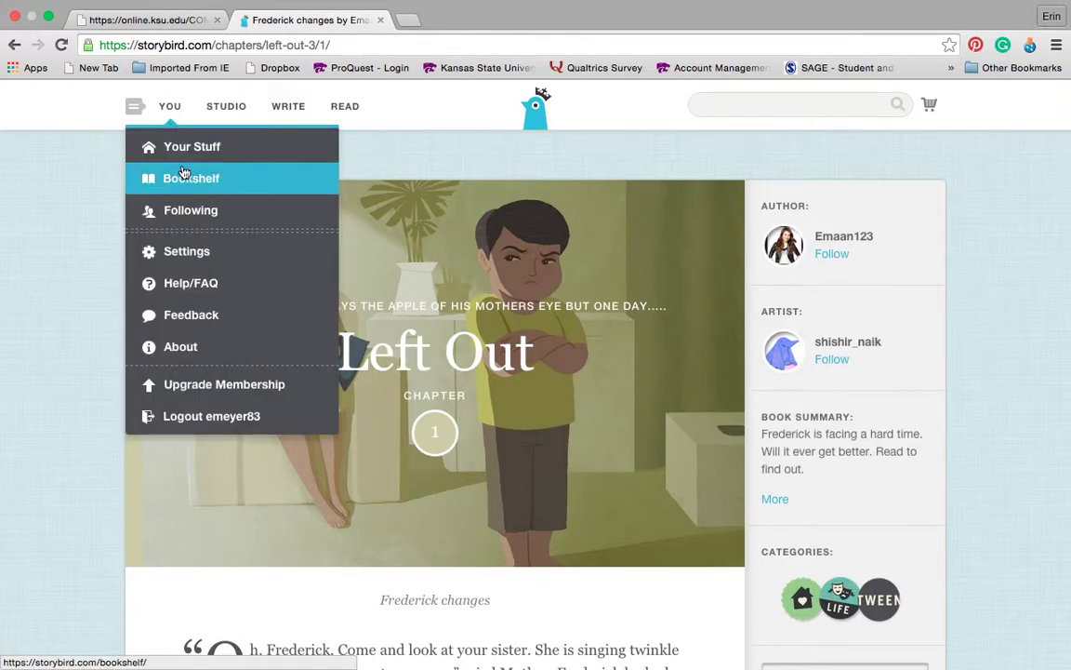
pyautogui.click(177, 180)
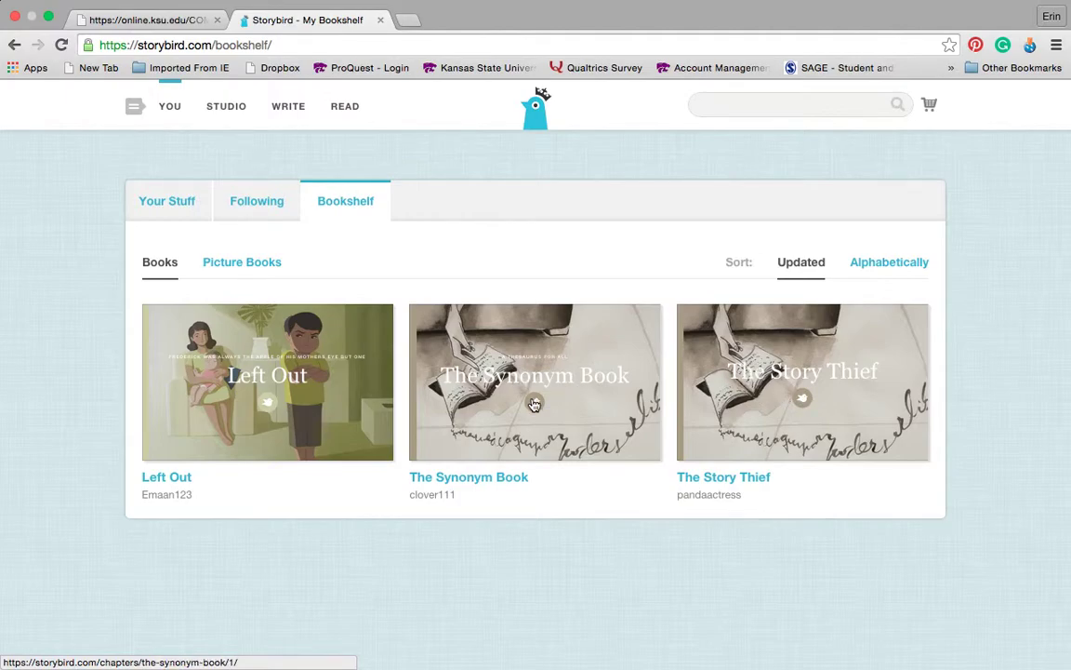
pyautogui.click(596, 416)
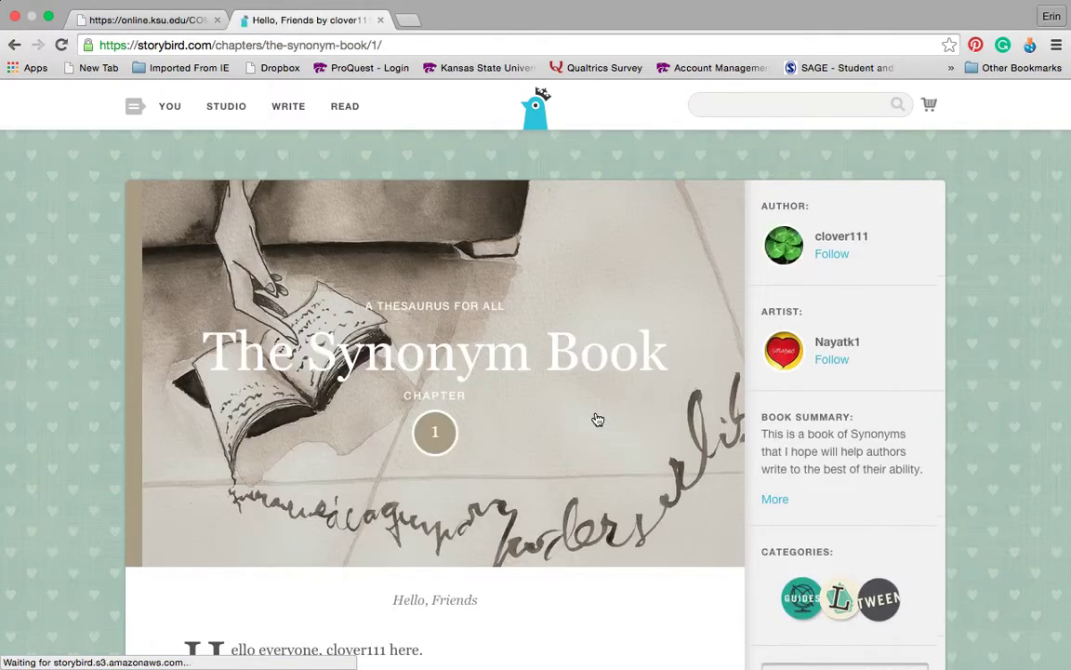
pyautogui.scroll(-5, 546, 465)
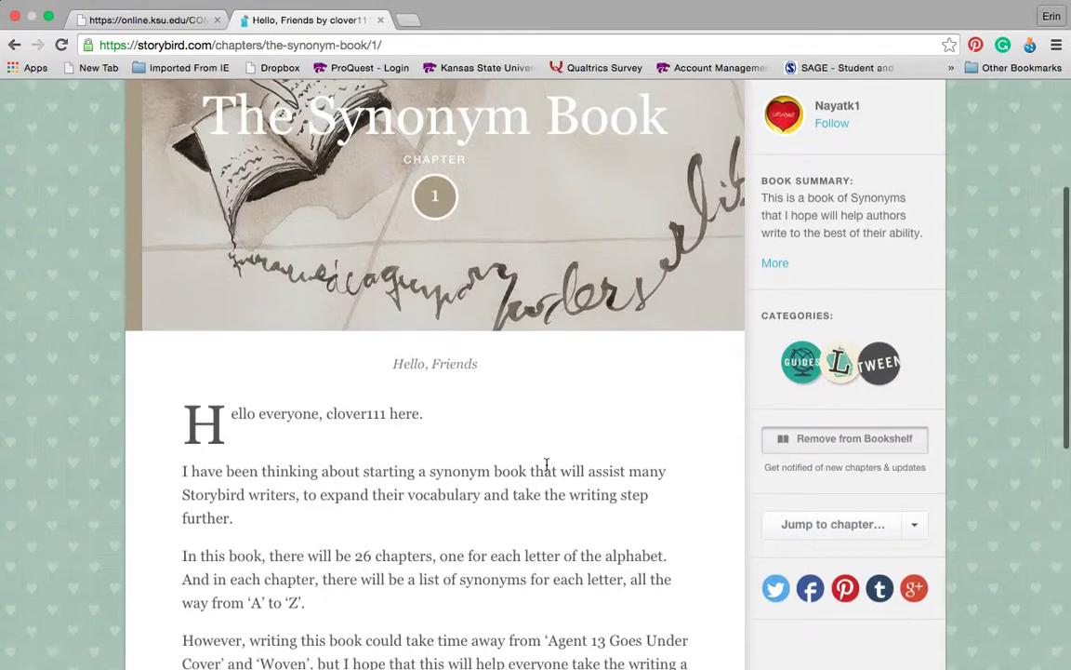
pyautogui.scroll(-5, 547, 465)
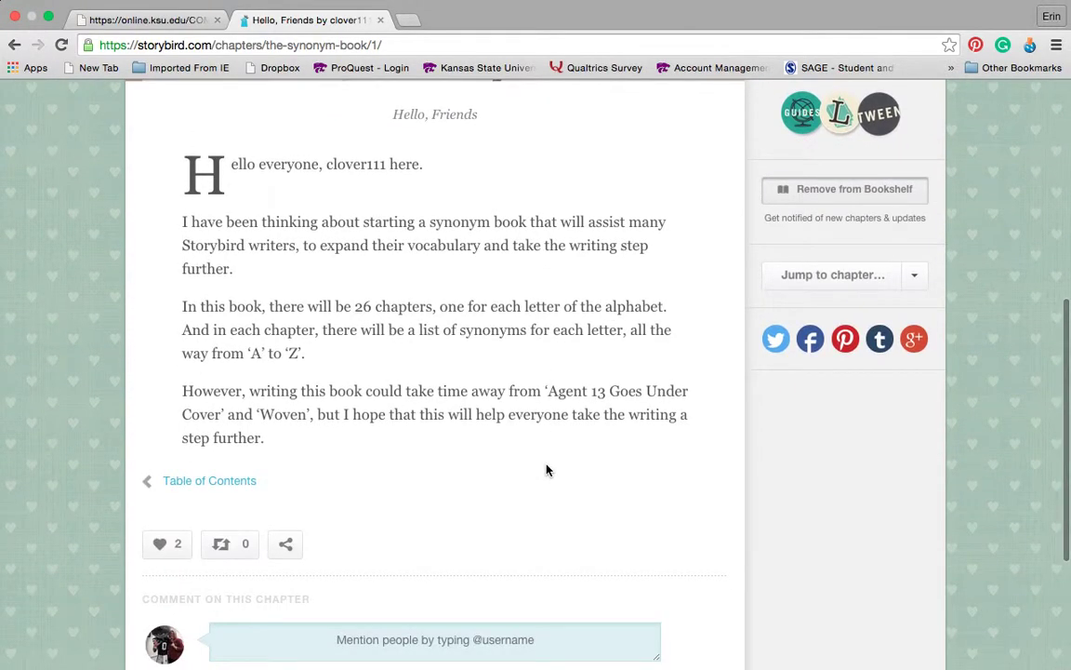
pyautogui.scroll(-4, 547, 470)
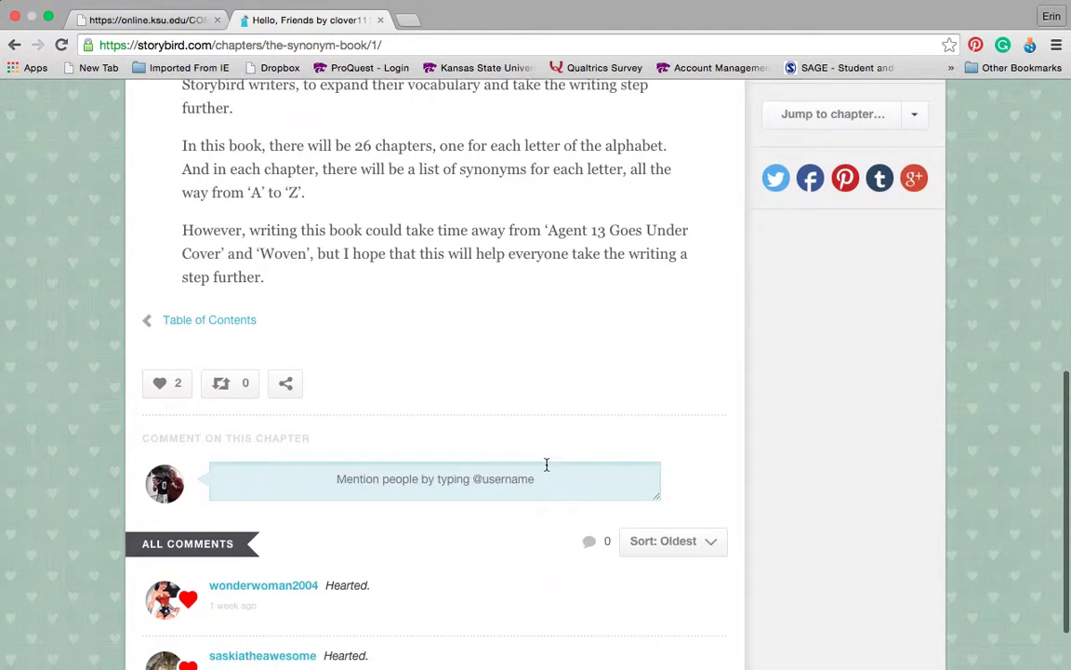
pyautogui.scroll(3, 547, 467)
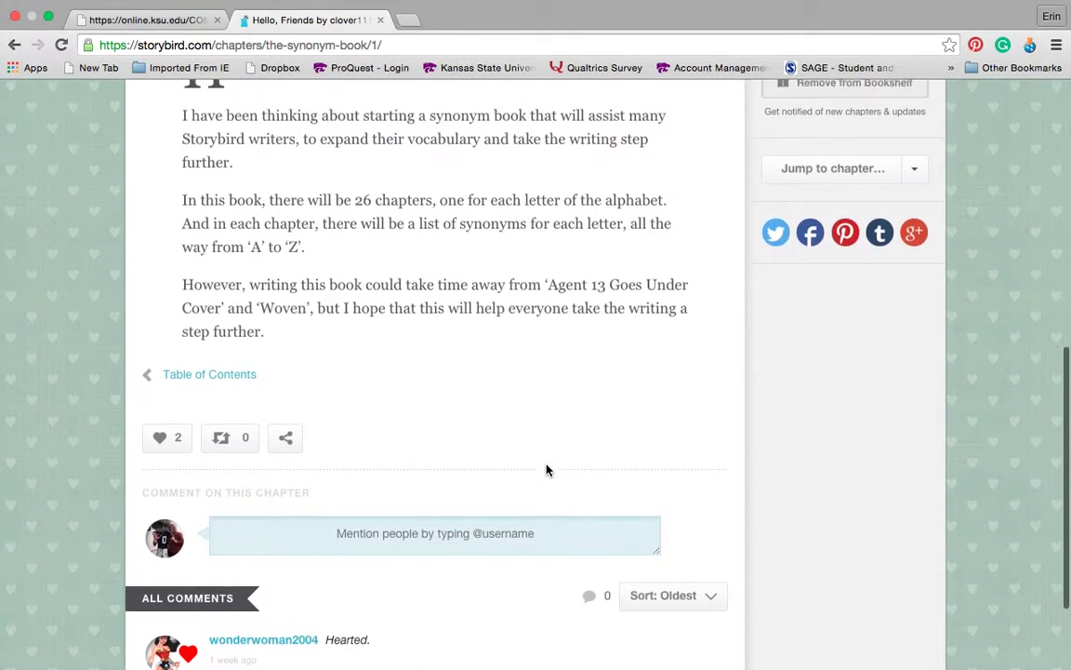
pyautogui.scroll(10, 547, 470)
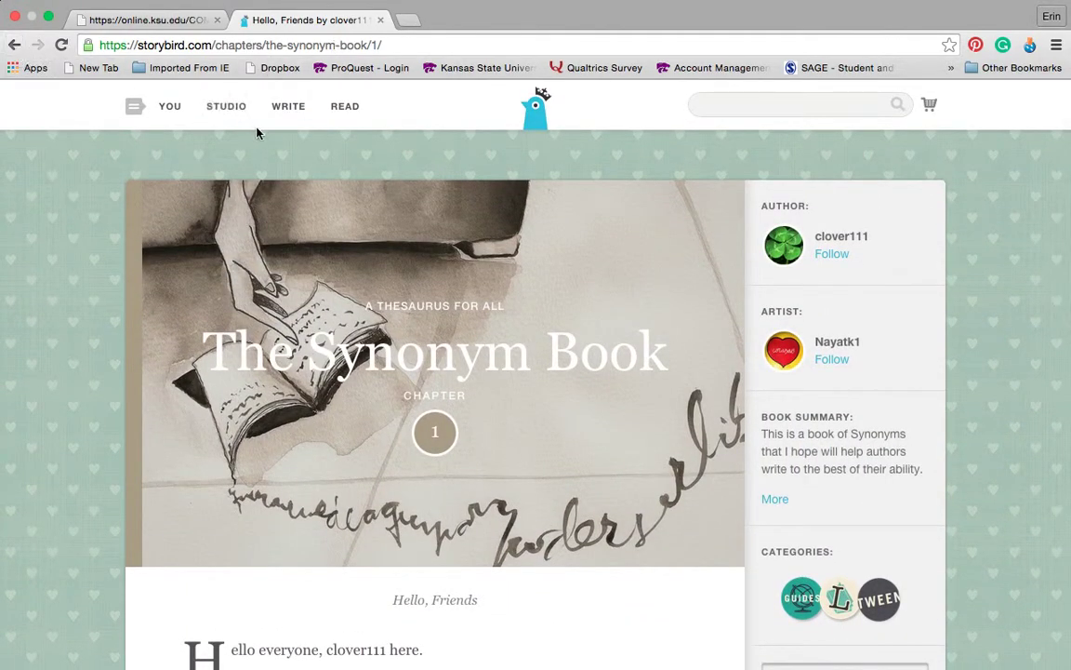
pyautogui.click(158, 108)
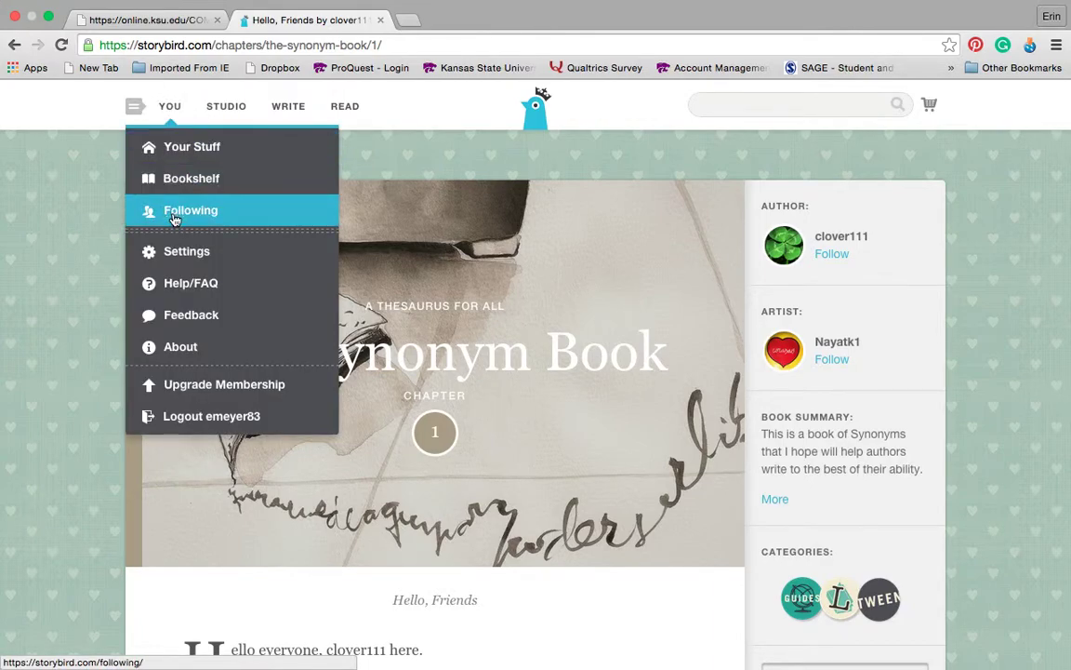
# - Open account Settings, check the General tab's Age range choices, then view Email notifications
pyautogui.click(180, 252)
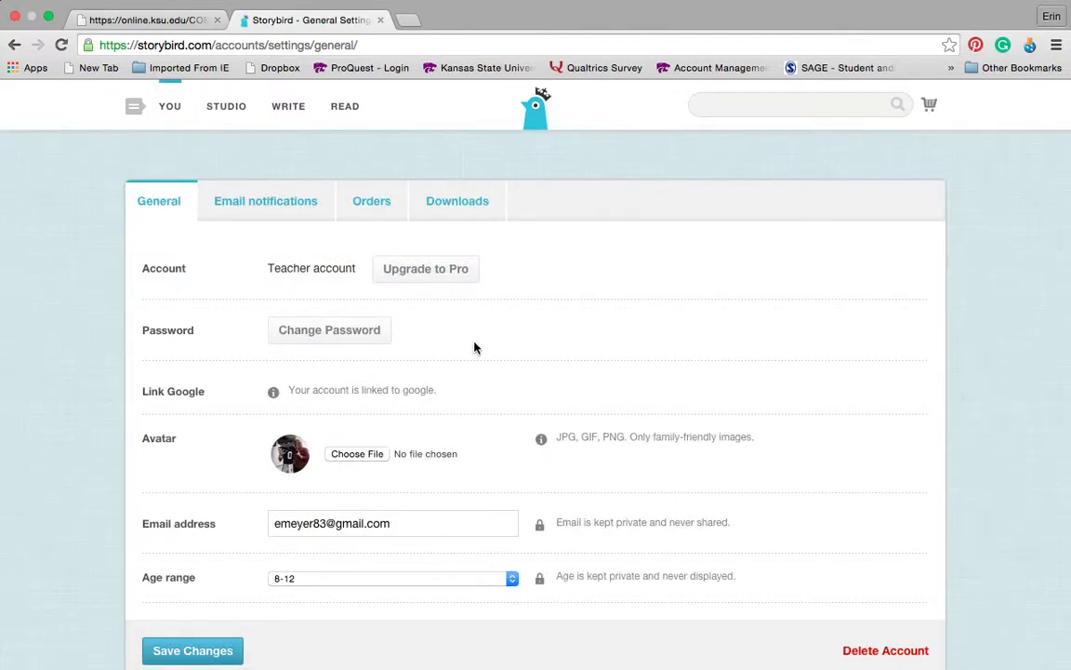
pyautogui.scroll(-2, 475, 348)
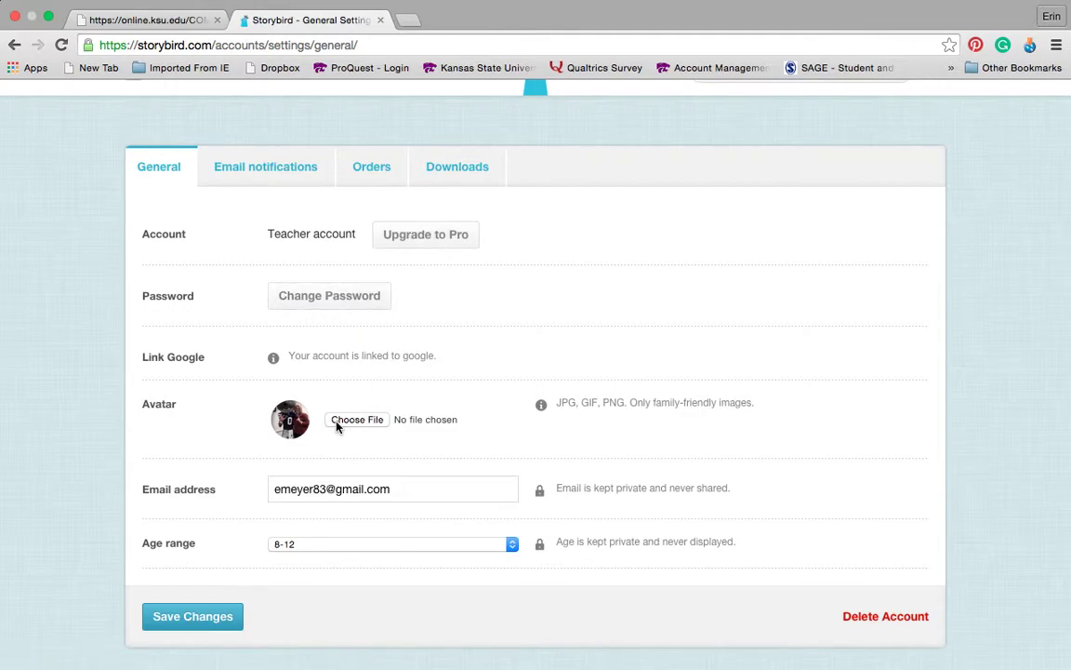
pyautogui.scroll(-1, 338, 426)
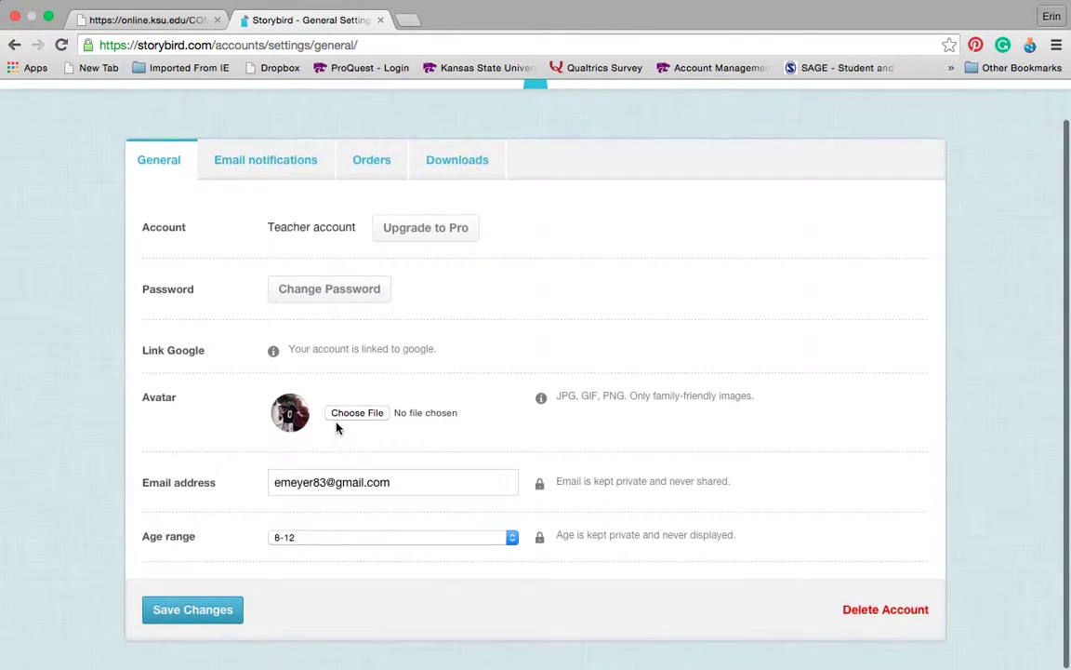
pyautogui.click(513, 542)
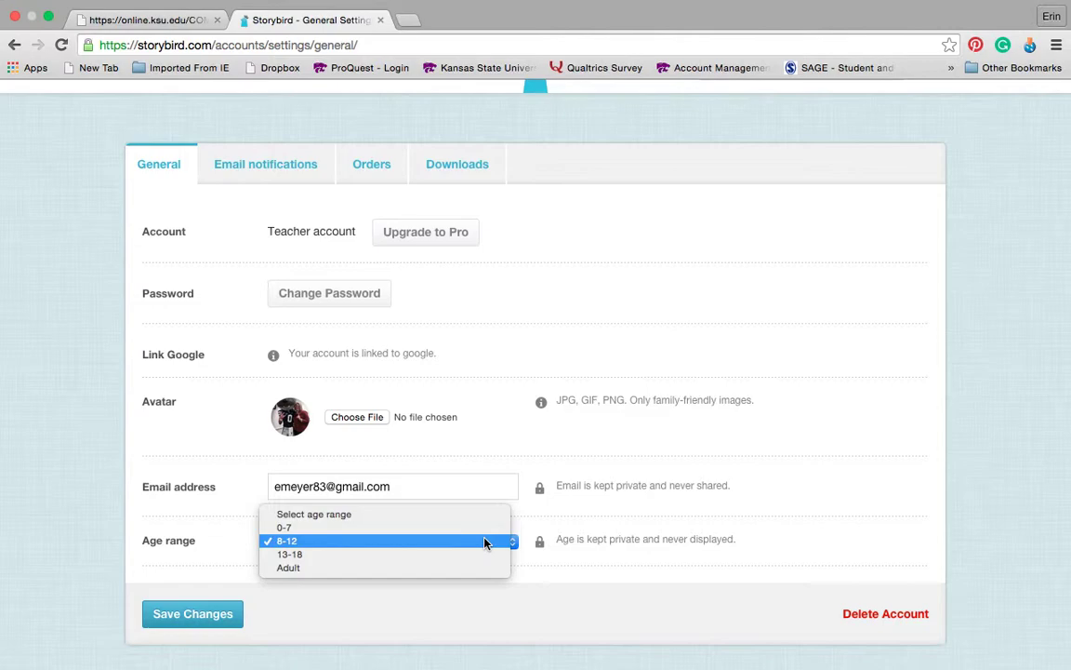
pyautogui.click(269, 162)
pyautogui.click(267, 169)
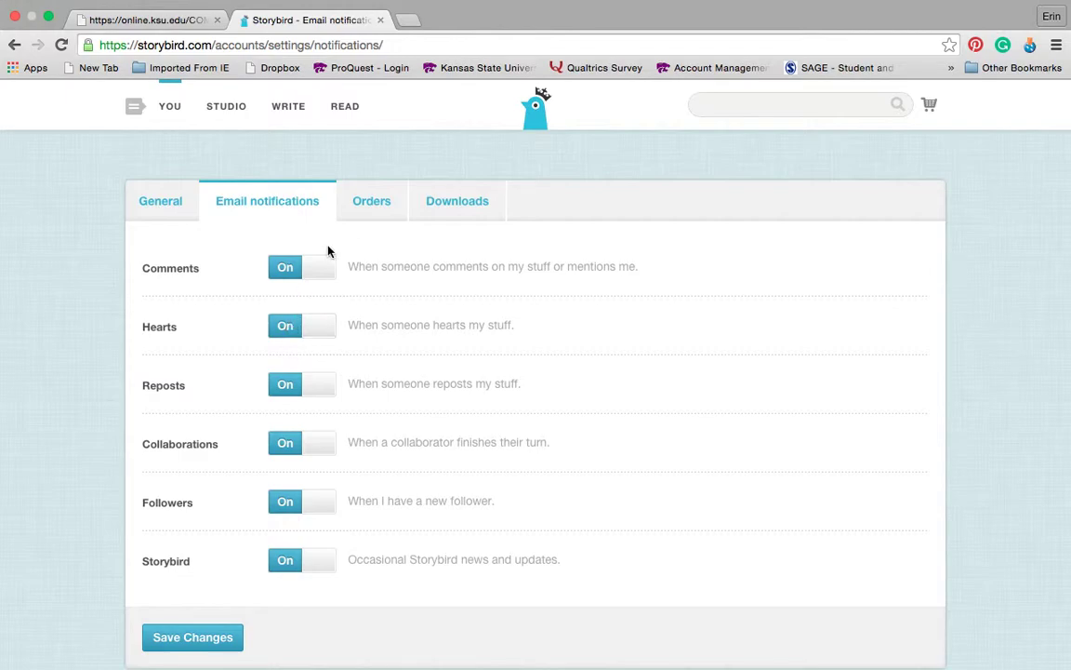
pyautogui.click(372, 202)
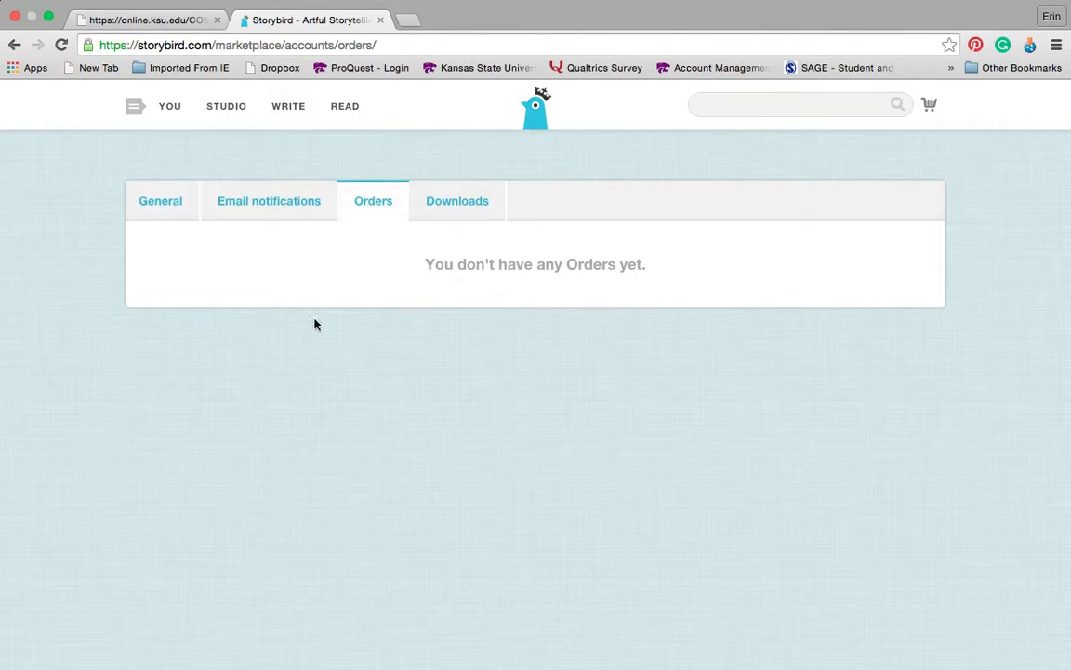
pyautogui.click(466, 201)
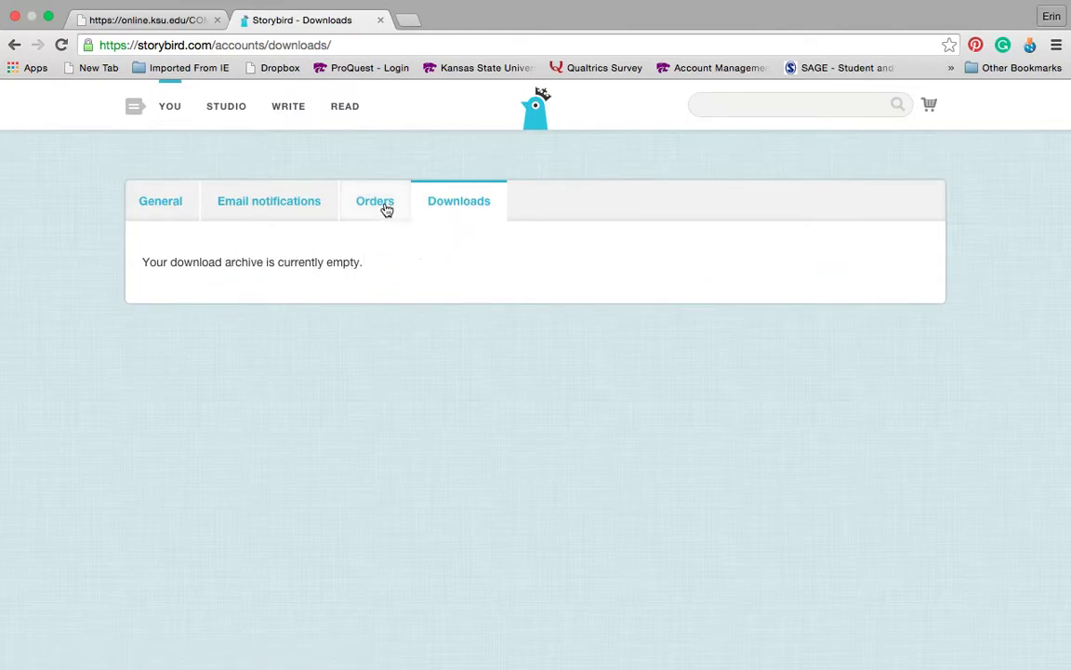
pyautogui.click(149, 209)
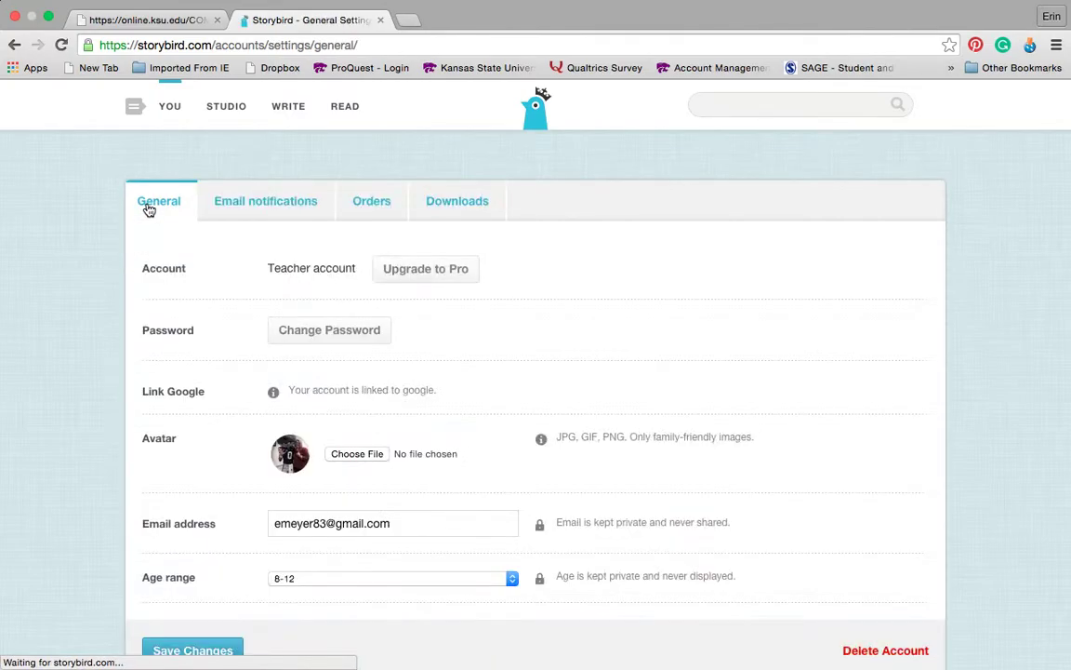
pyautogui.moveTo(170, 114)
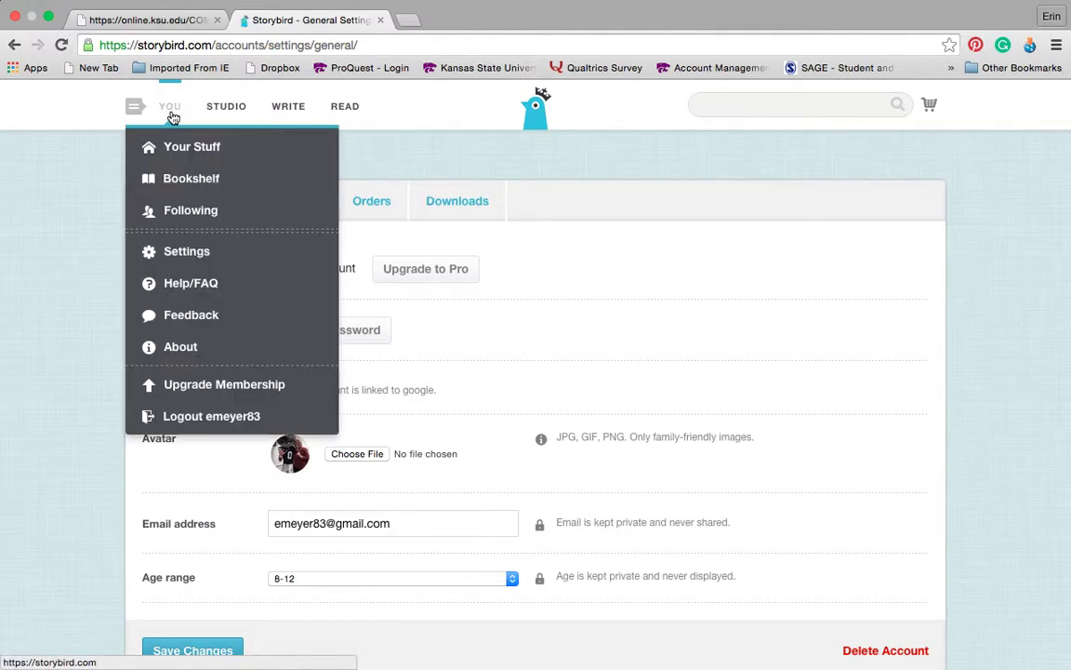
# - Scroll through the Write section's artwork gallery and open the Wollman Rink artwork
pyautogui.click(294, 115)
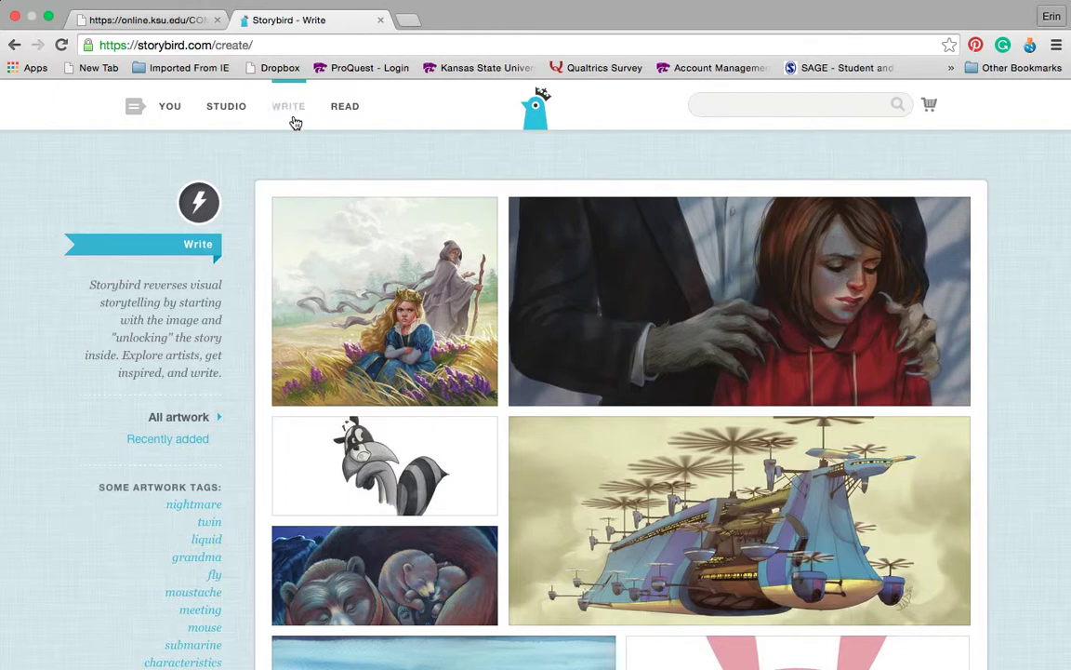
pyautogui.scroll(-5, 367, 347)
pyautogui.scroll(5, 364, 347)
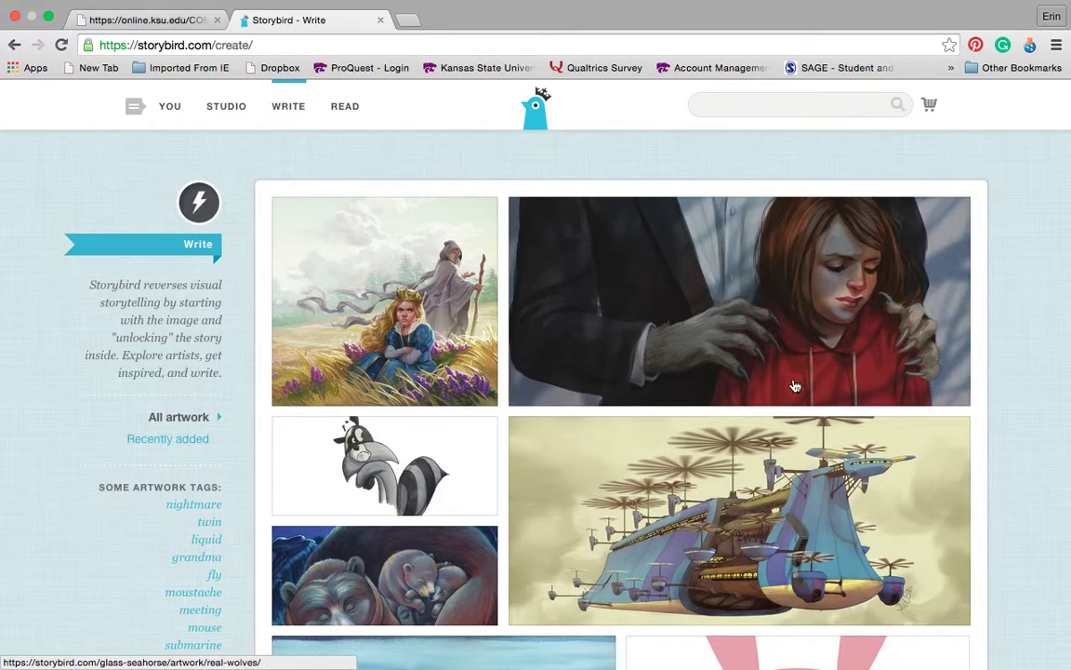
pyautogui.scroll(-5, 721, 349)
pyautogui.scroll(-5, 795, 386)
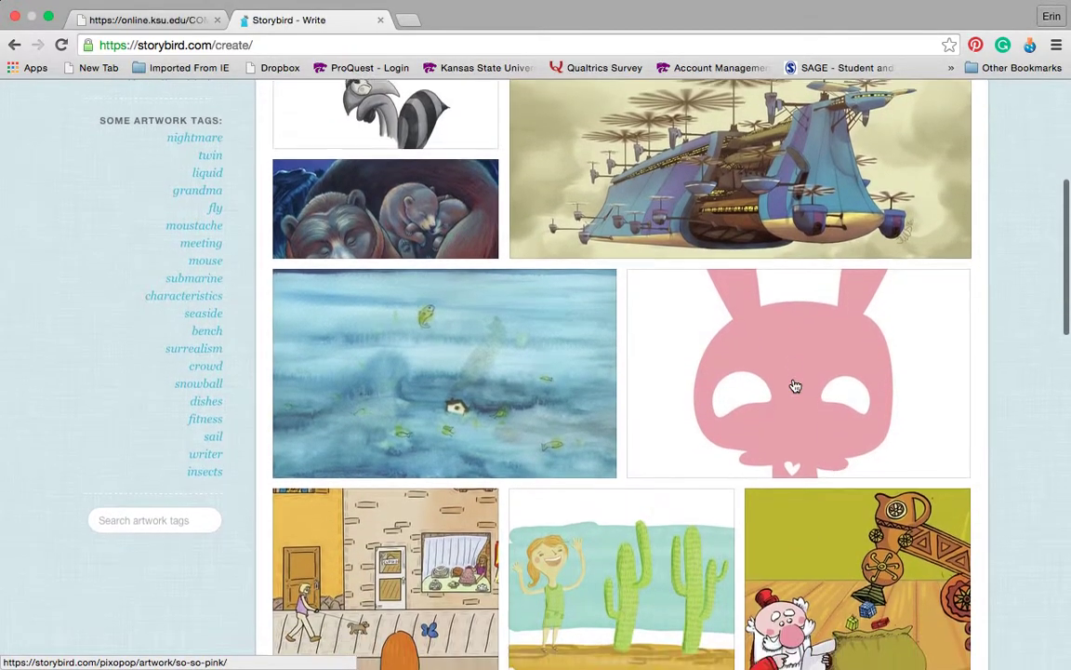
pyautogui.scroll(-4, 795, 386)
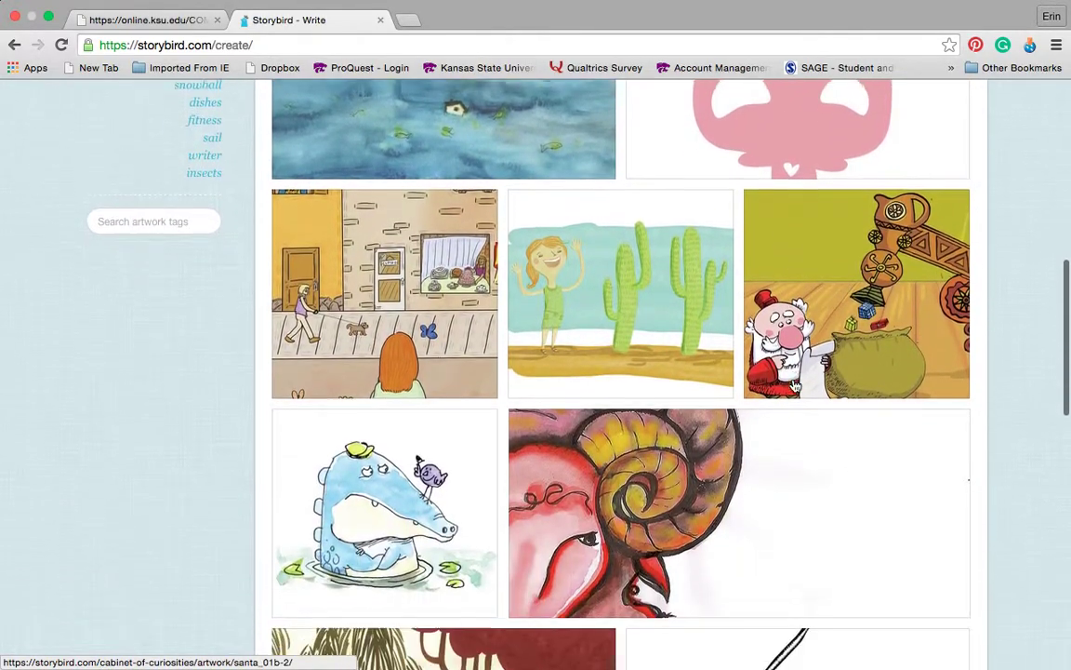
pyautogui.scroll(-8, 796, 386)
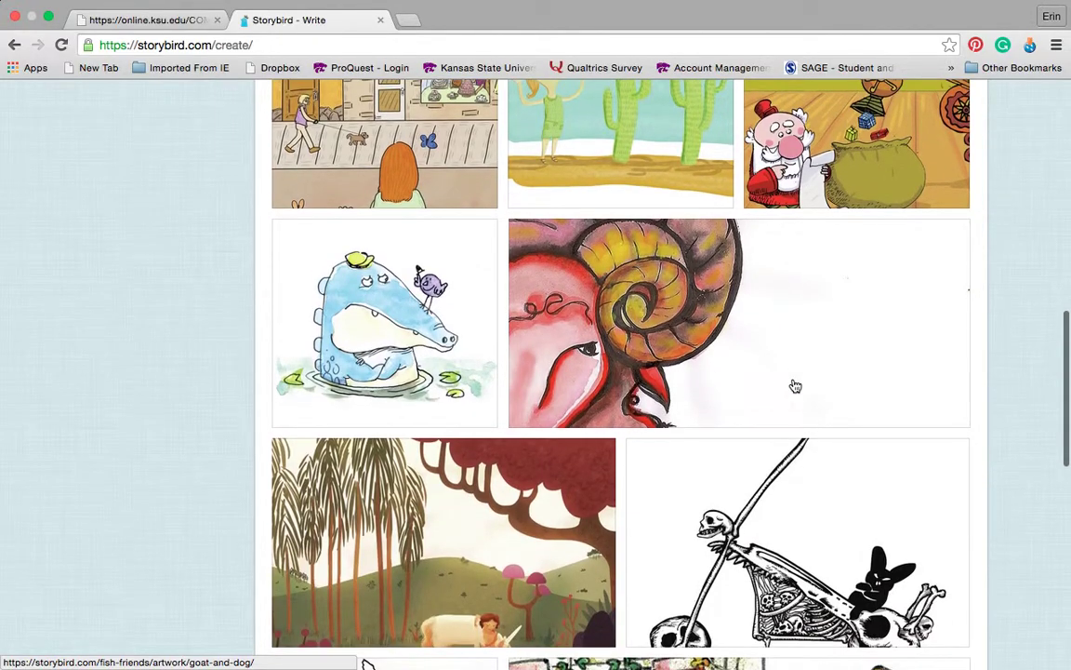
pyautogui.scroll(-8, 795, 386)
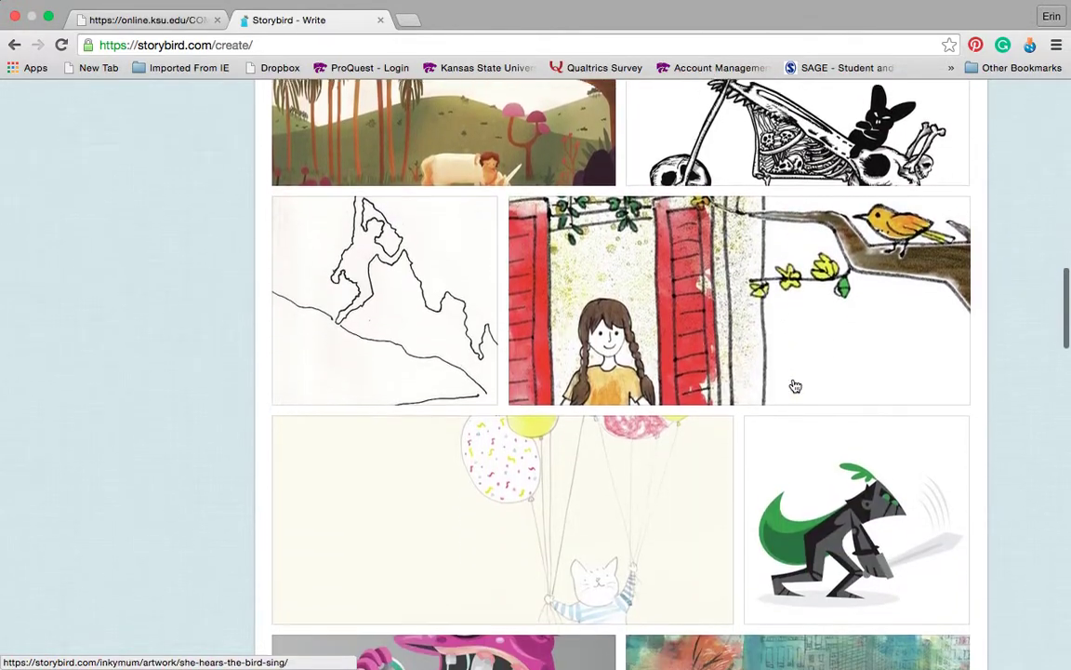
pyautogui.scroll(-6, 796, 386)
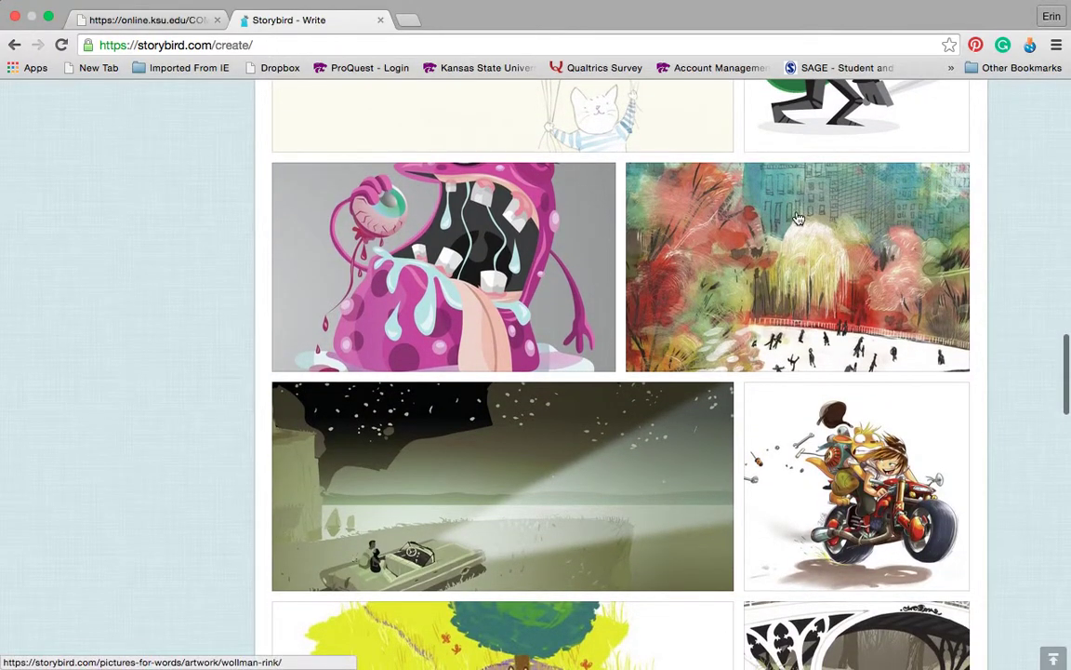
pyautogui.click(797, 220)
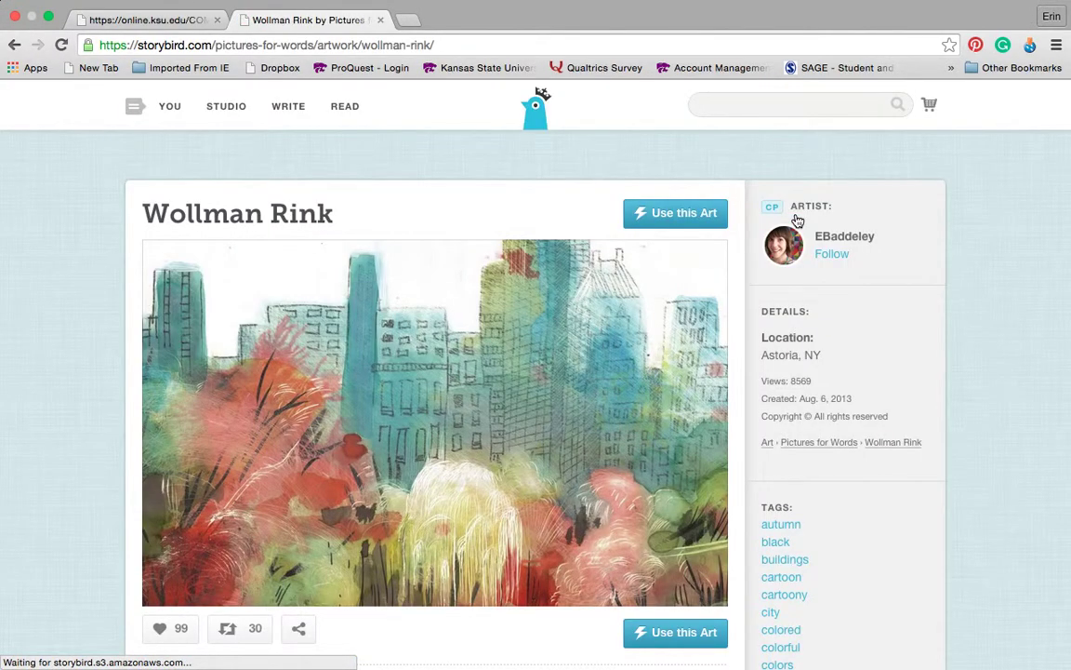
# - Scroll the artwork page and open the On the Roof artwork
pyautogui.scroll(-5, 431, 518)
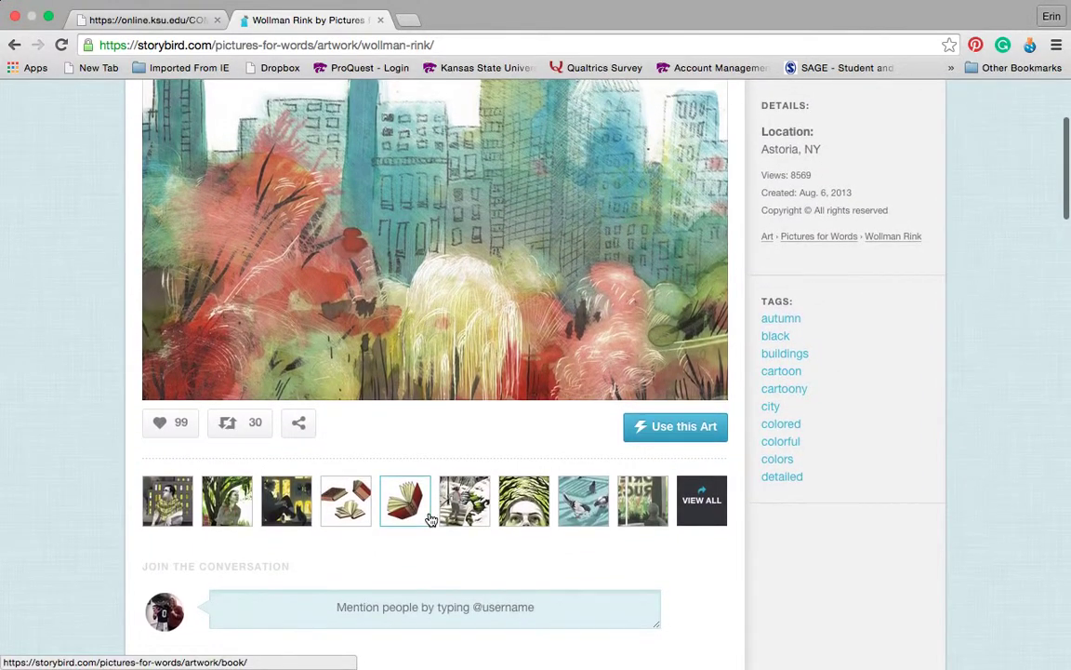
pyautogui.scroll(4, 431, 518)
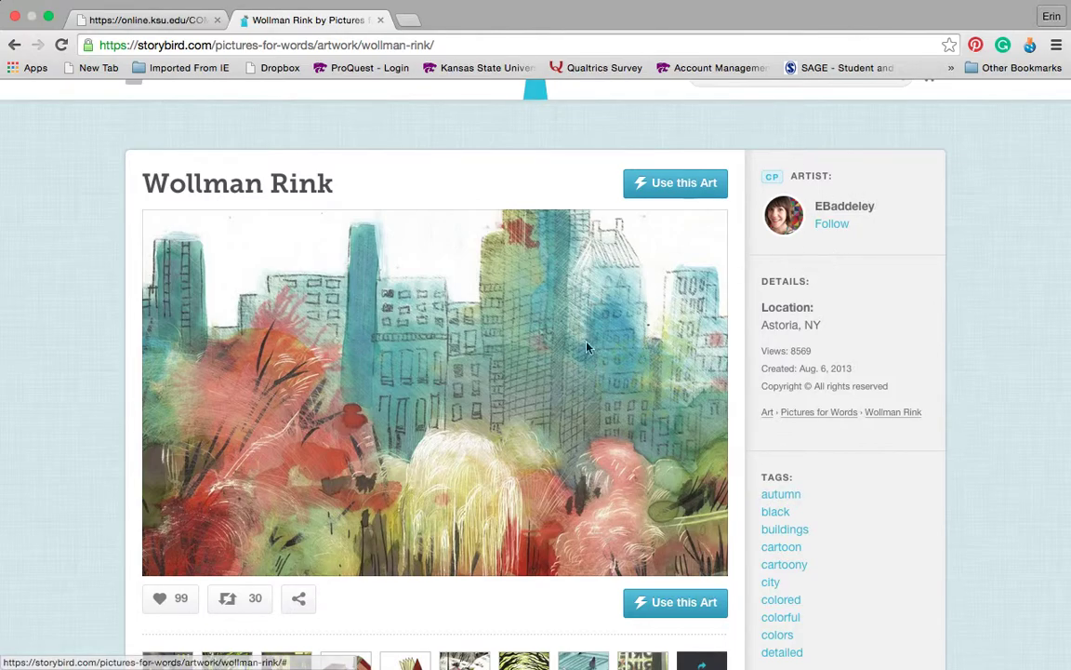
pyautogui.scroll(-7, 586, 347)
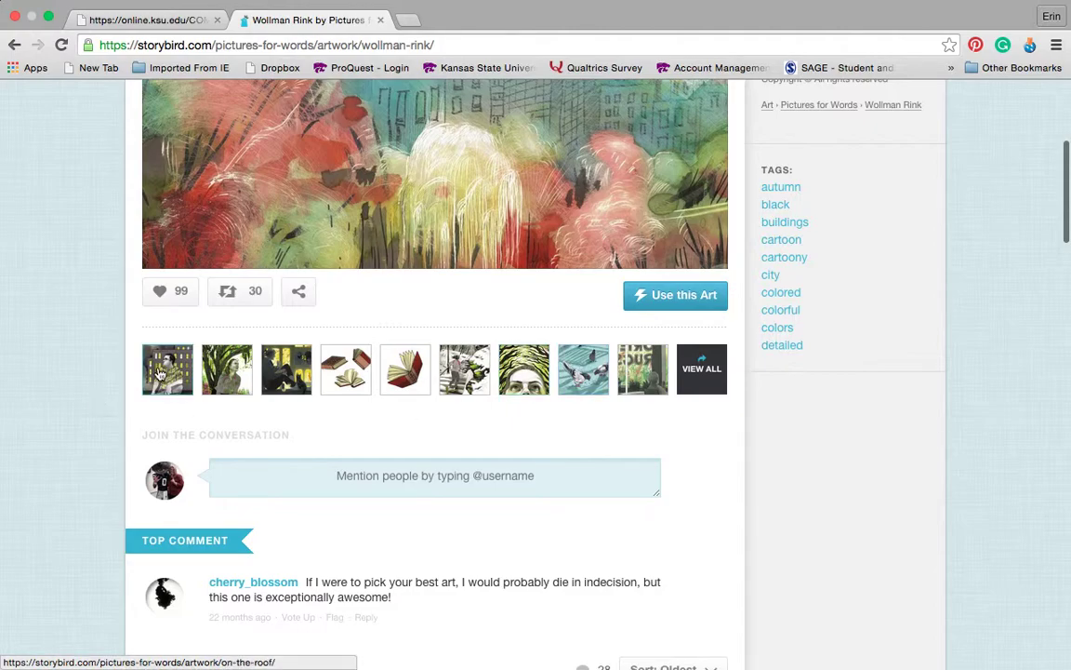
pyautogui.click(162, 371)
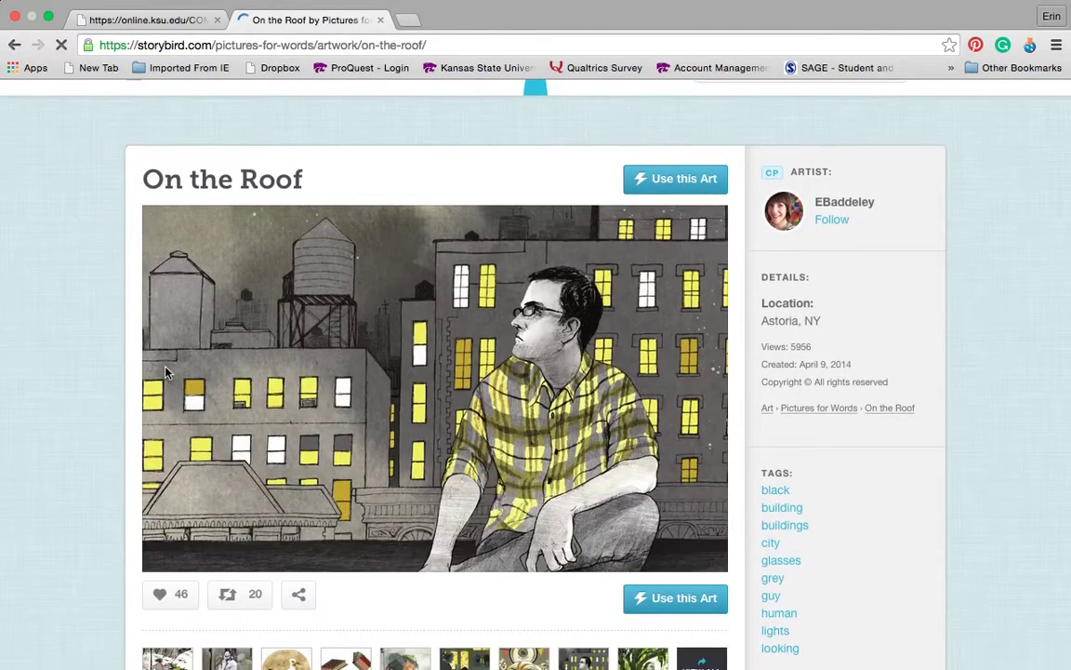
pyautogui.scroll(-6, 166, 372)
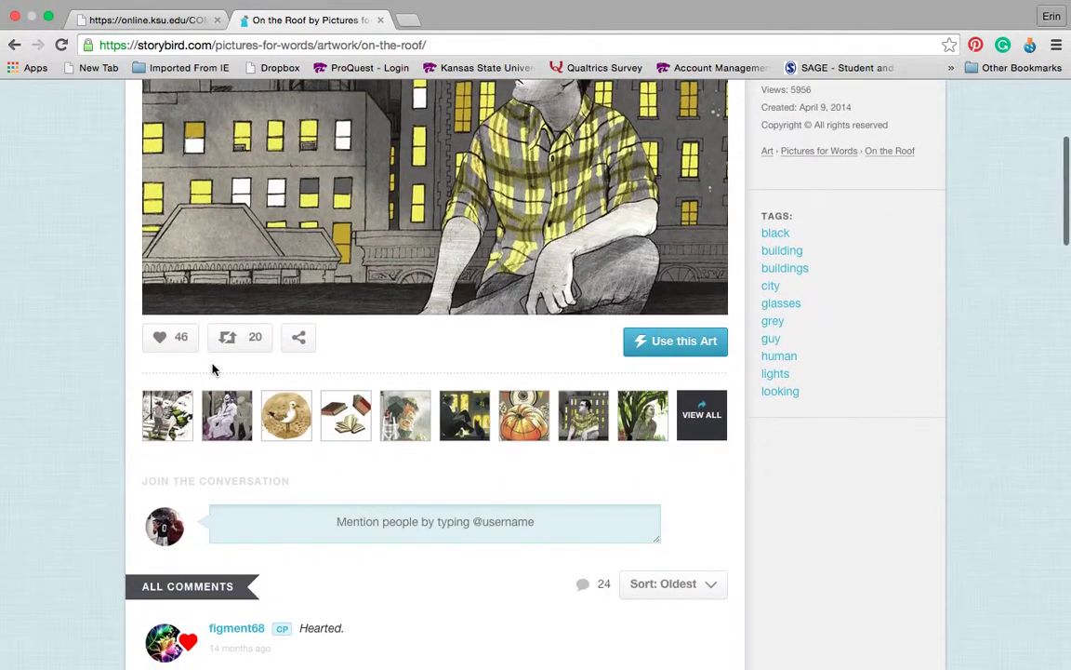
# - Open the artist's full Pictures for Words gallery and scroll down through its illustrations
pyautogui.click(711, 420)
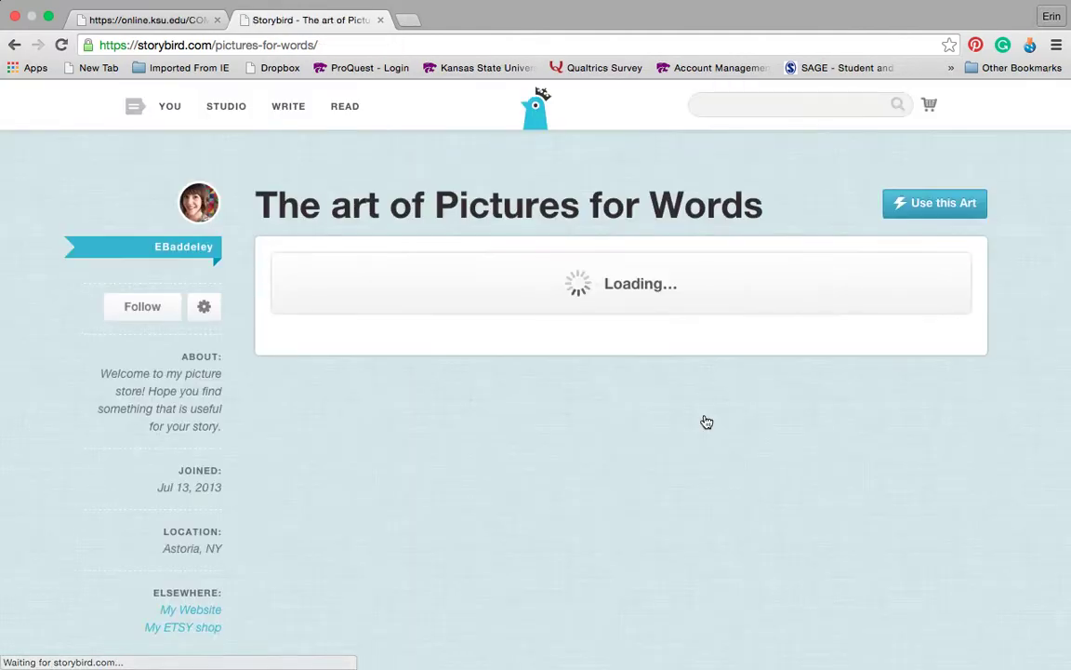
pyautogui.scroll(-5, 707, 422)
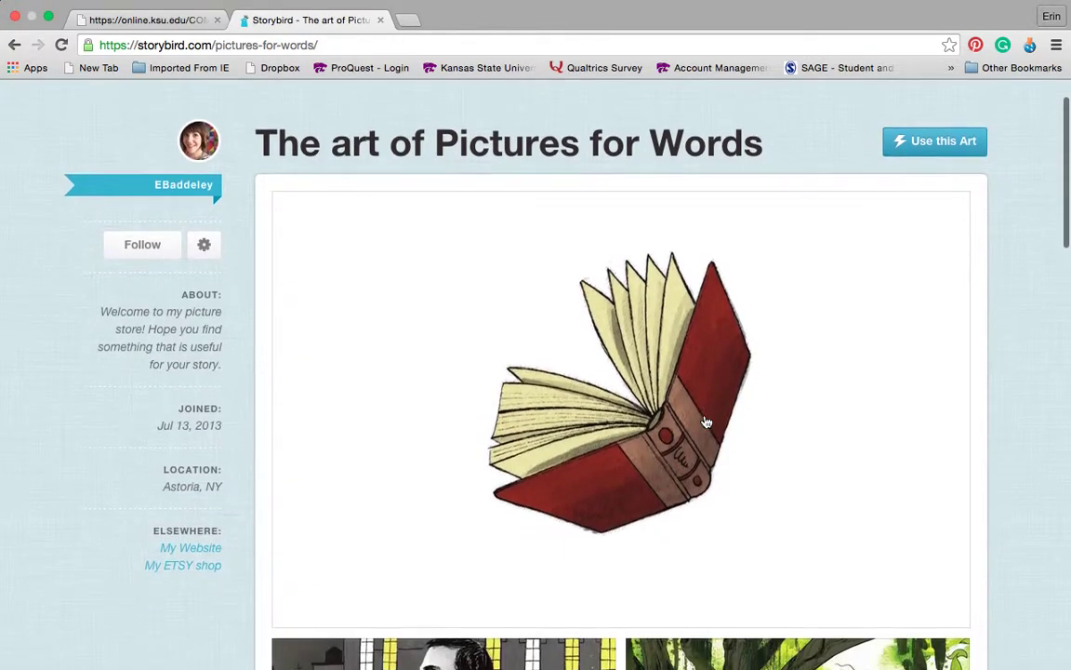
pyautogui.scroll(-4, 707, 423)
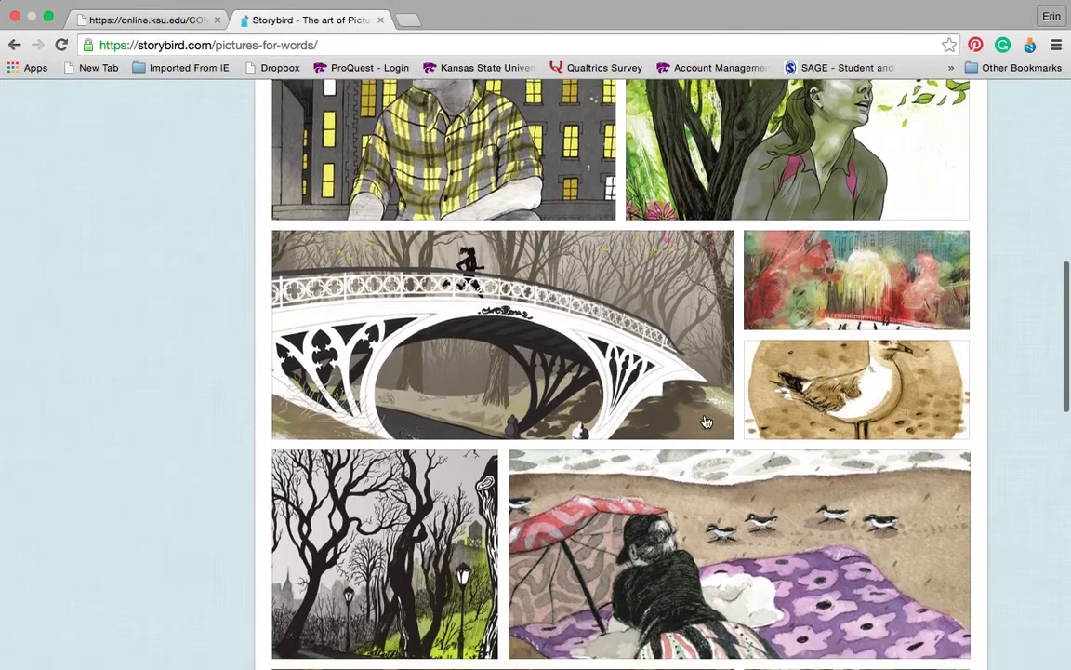
pyautogui.scroll(-2, 707, 422)
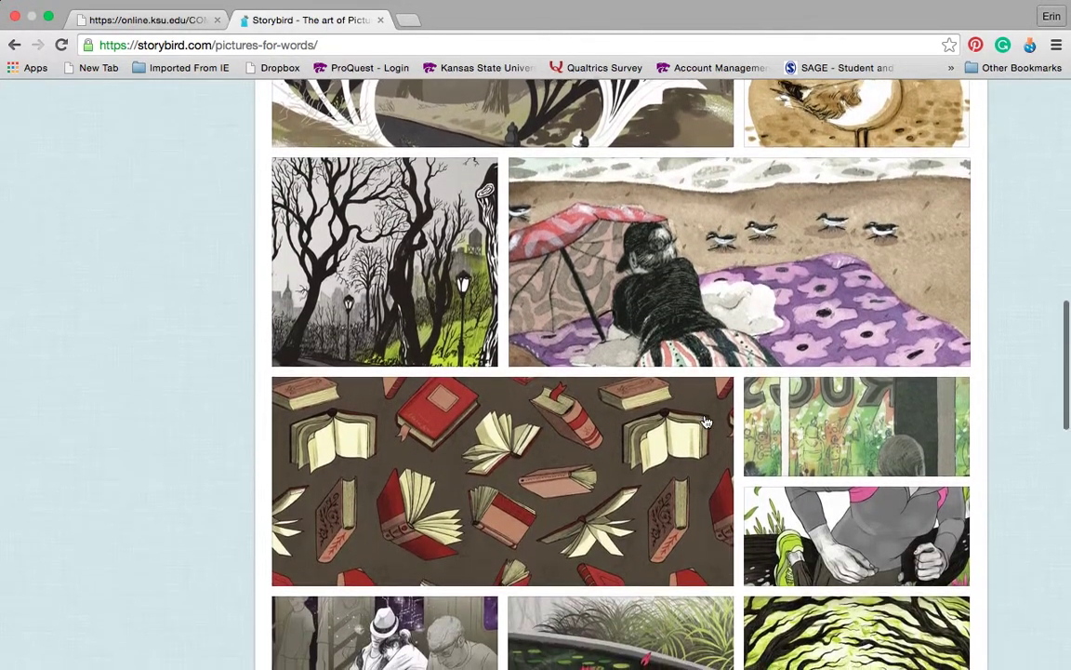
pyautogui.scroll(-1, 707, 423)
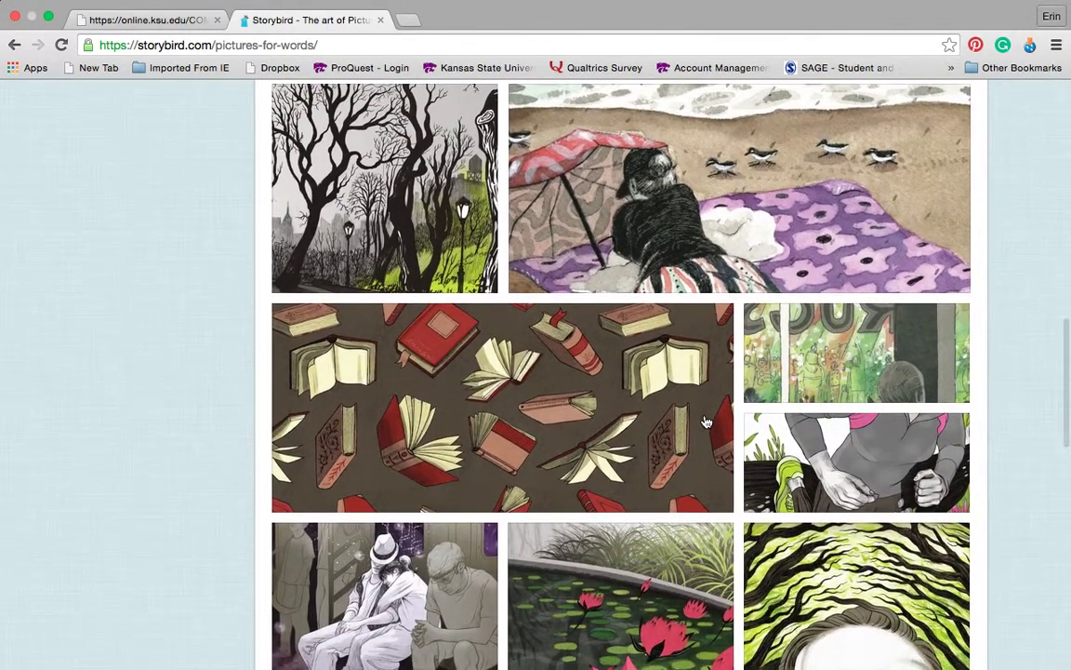
pyautogui.scroll(-4, 707, 422)
pyautogui.scroll(-4, 707, 422)
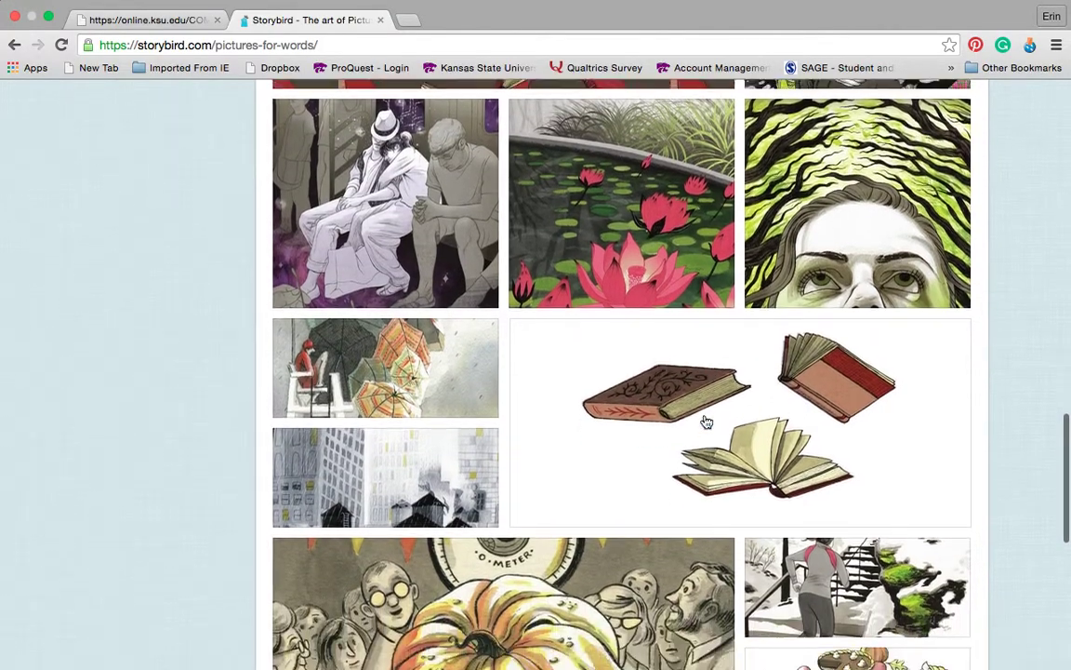
pyautogui.scroll(-1, 706, 422)
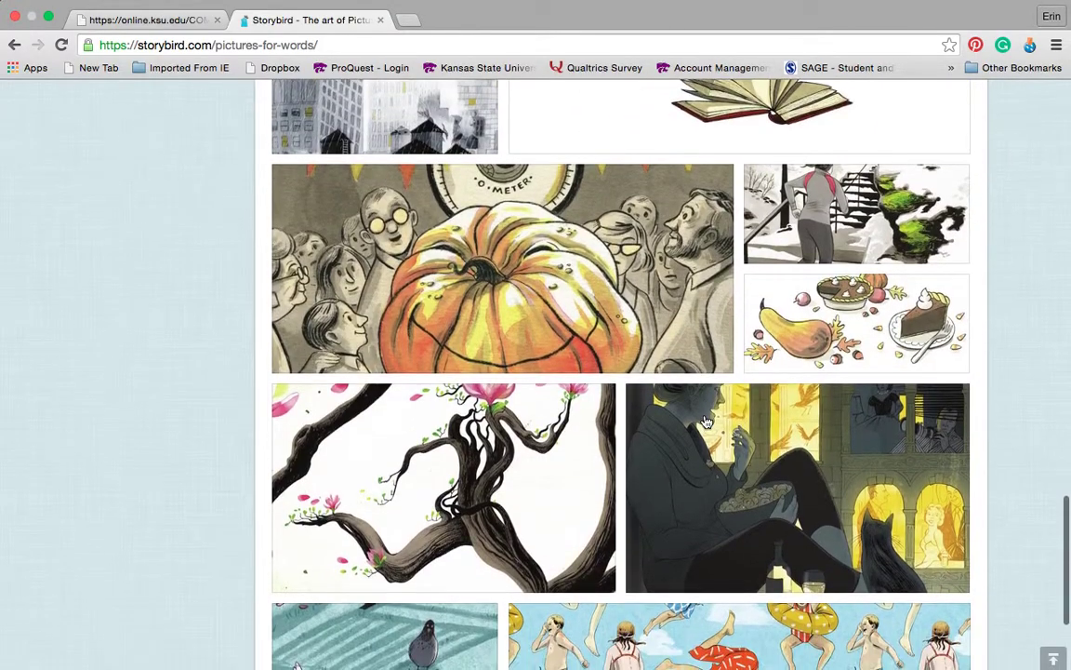
# - Open the Fall Foods artwork and start a multi-page Picture Book with it
pyautogui.click(907, 319)
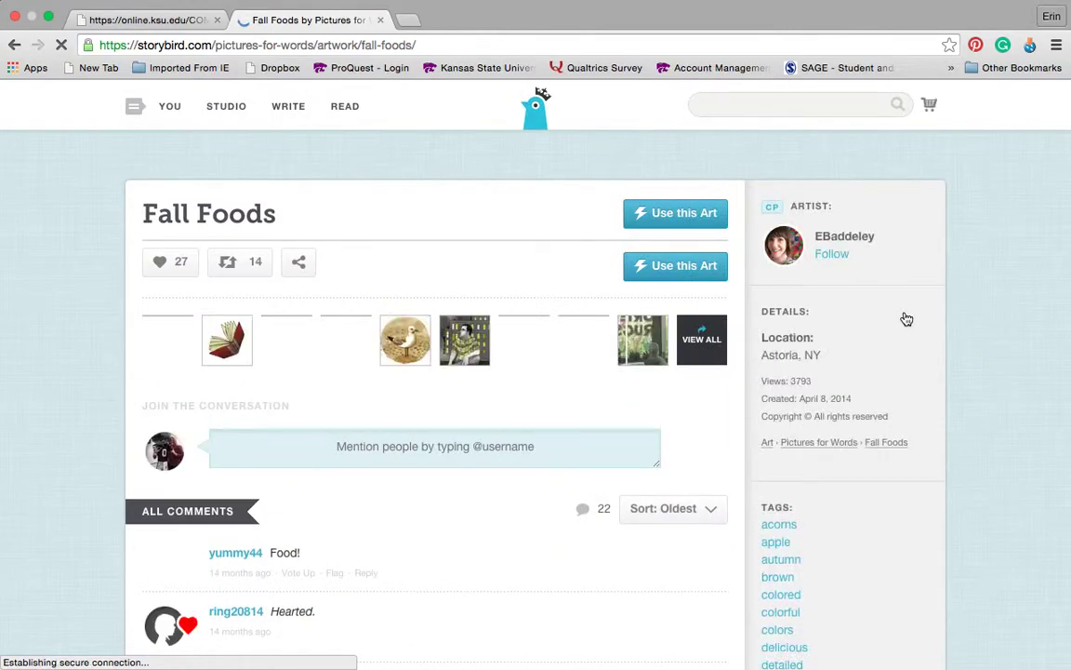
pyautogui.click(662, 215)
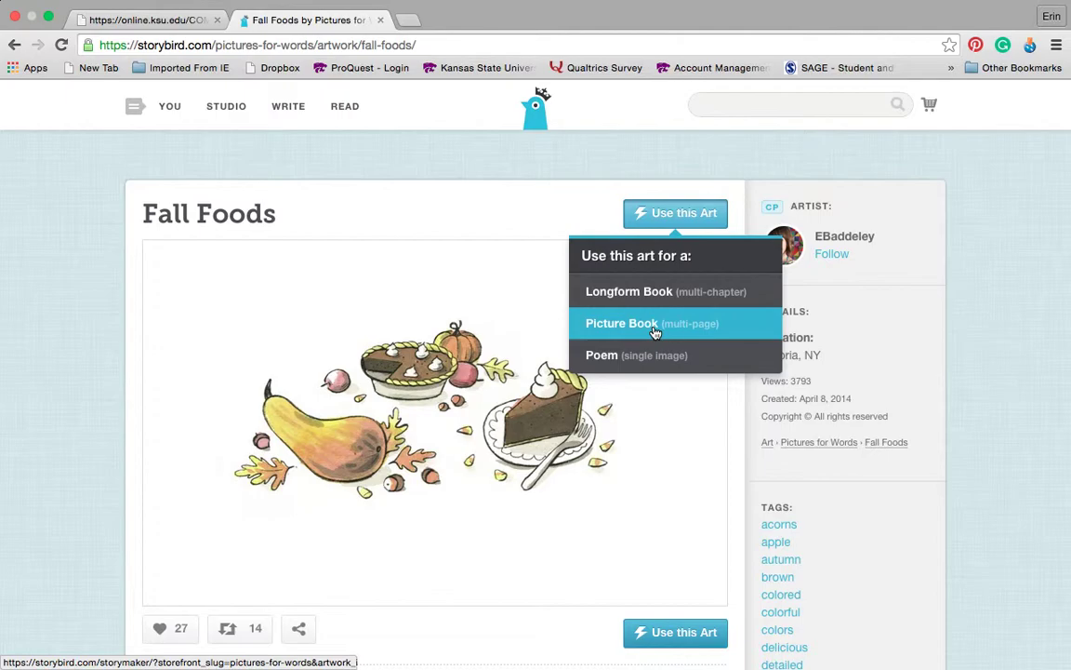
pyautogui.click(654, 333)
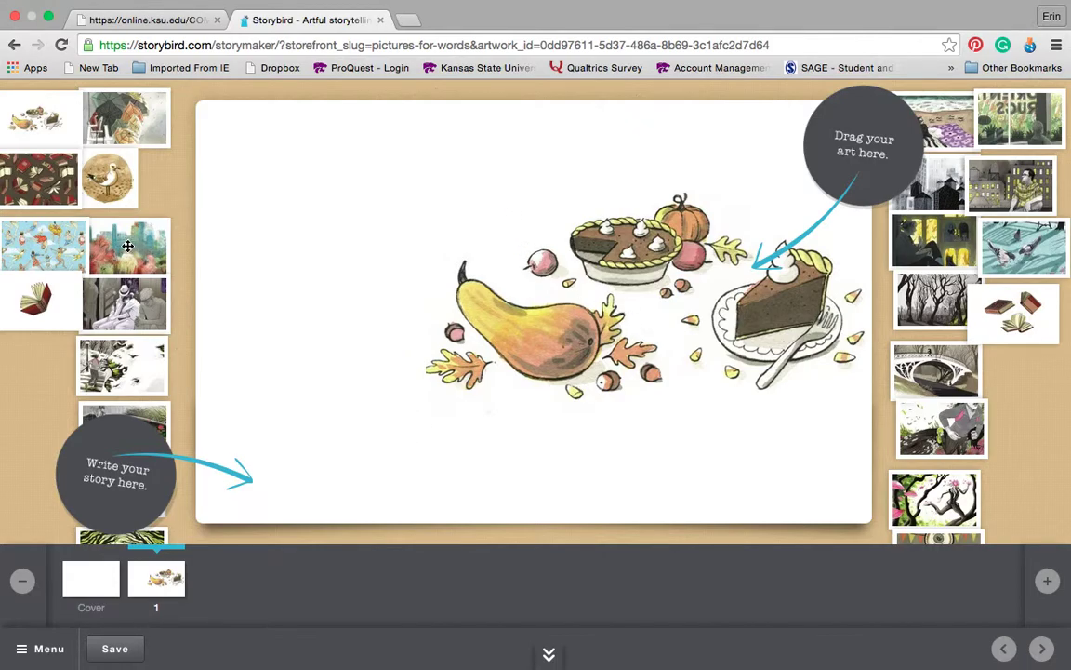
# - Place the swimmers art on page 1 with 'The day the people of the pool feel from the sky was no ordinary day.'
pyautogui.moveTo(53, 248); pyautogui.dragTo(371, 325)
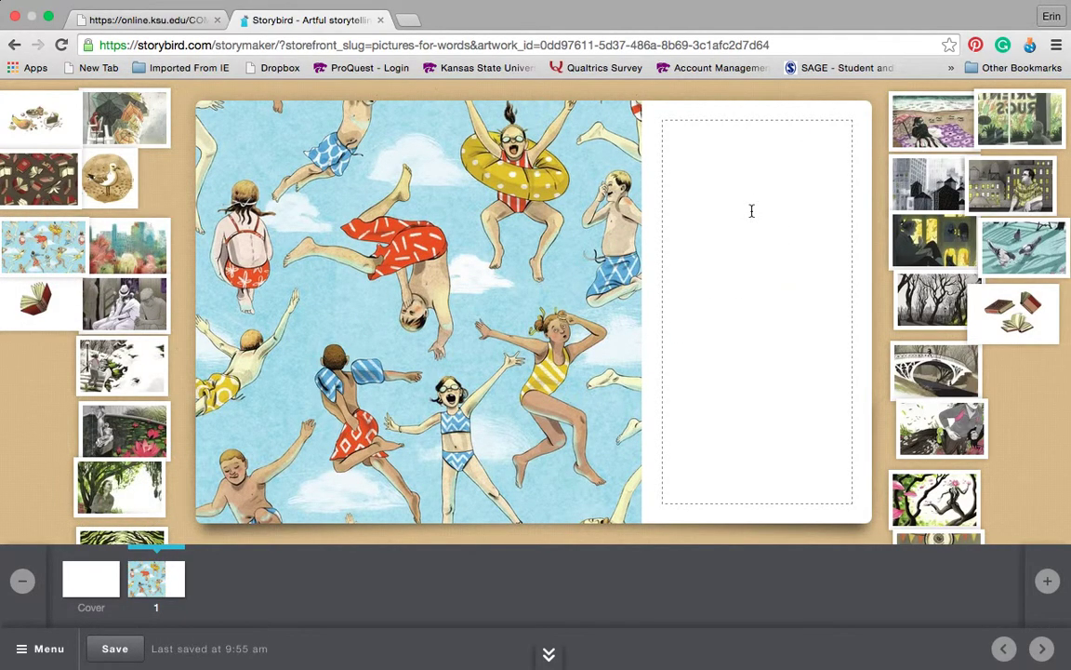
pyautogui.write('The day the ')
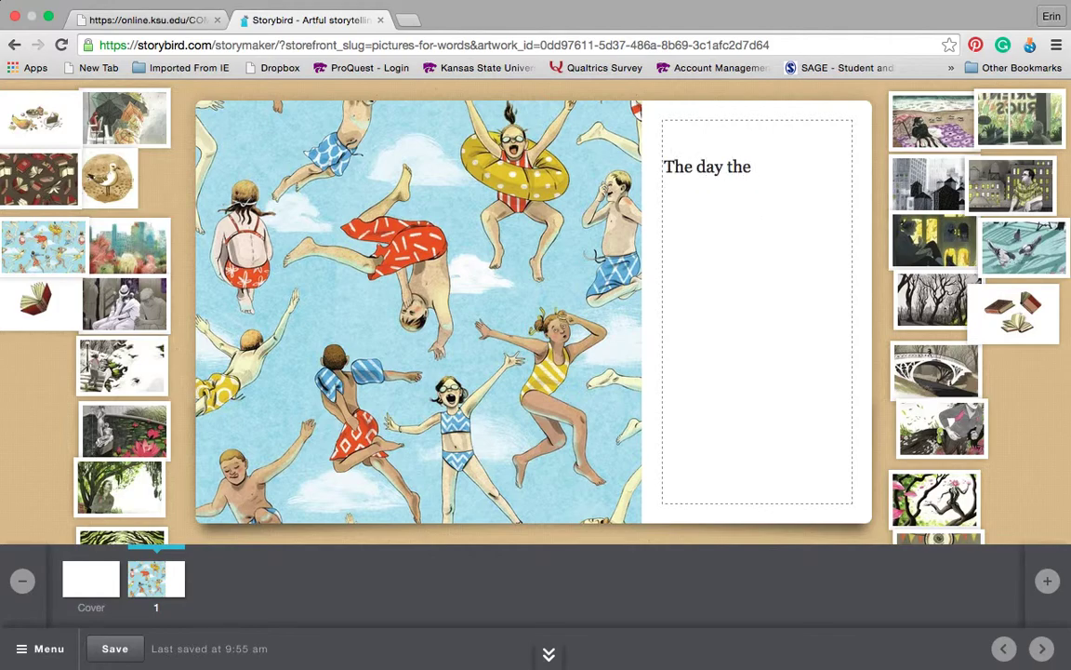
pyautogui.write('people of the pool fe')
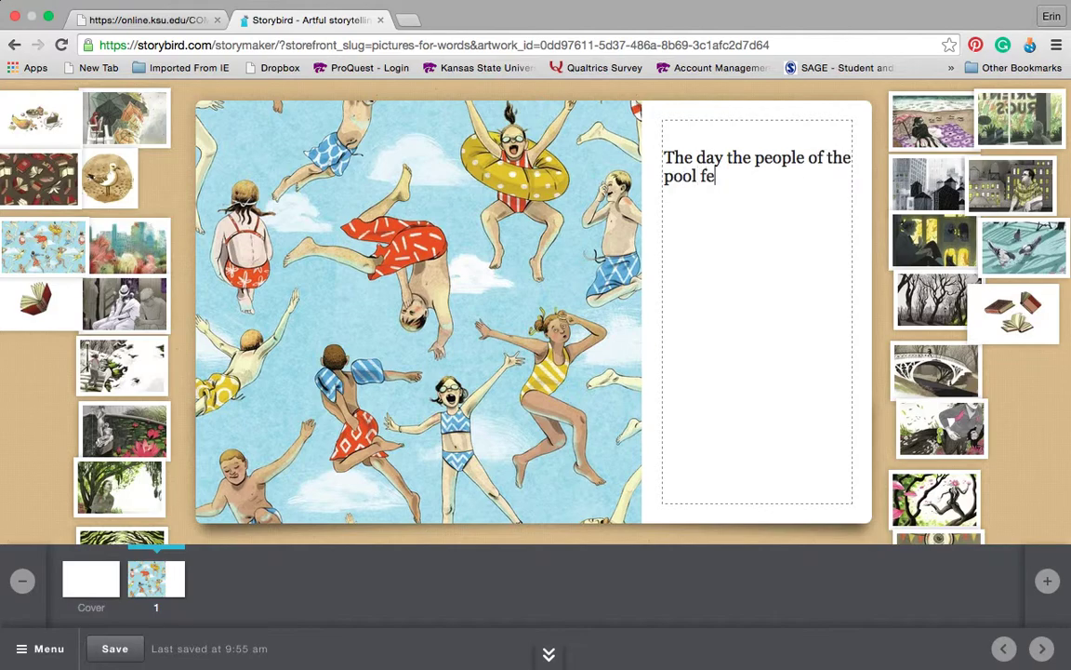
pyautogui.write('el from the s')
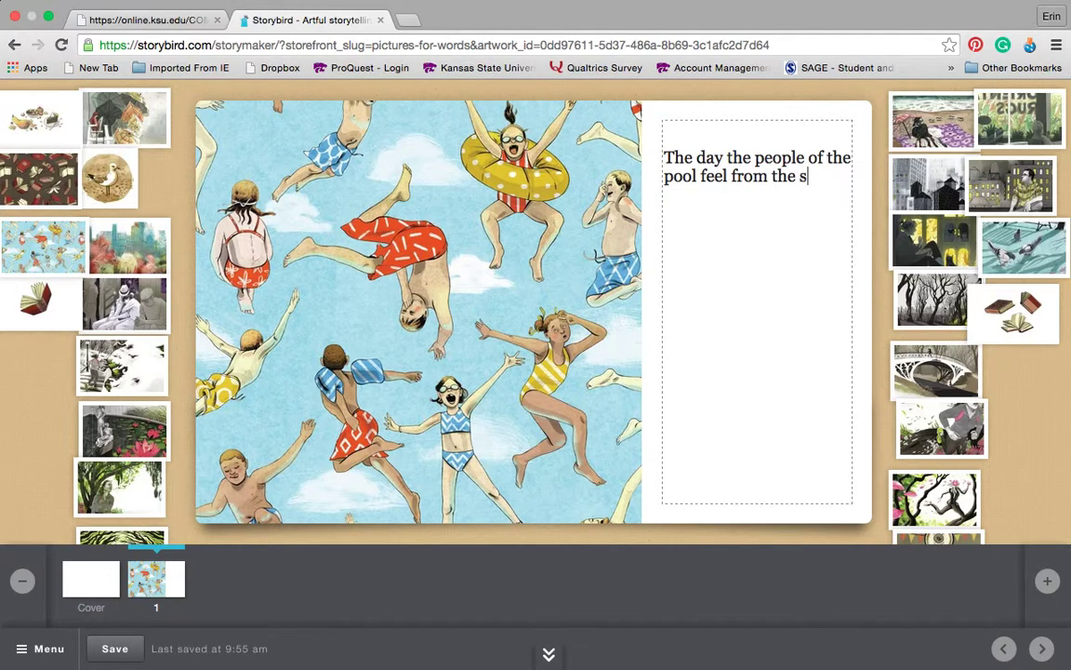
pyautogui.write('ky was no ')
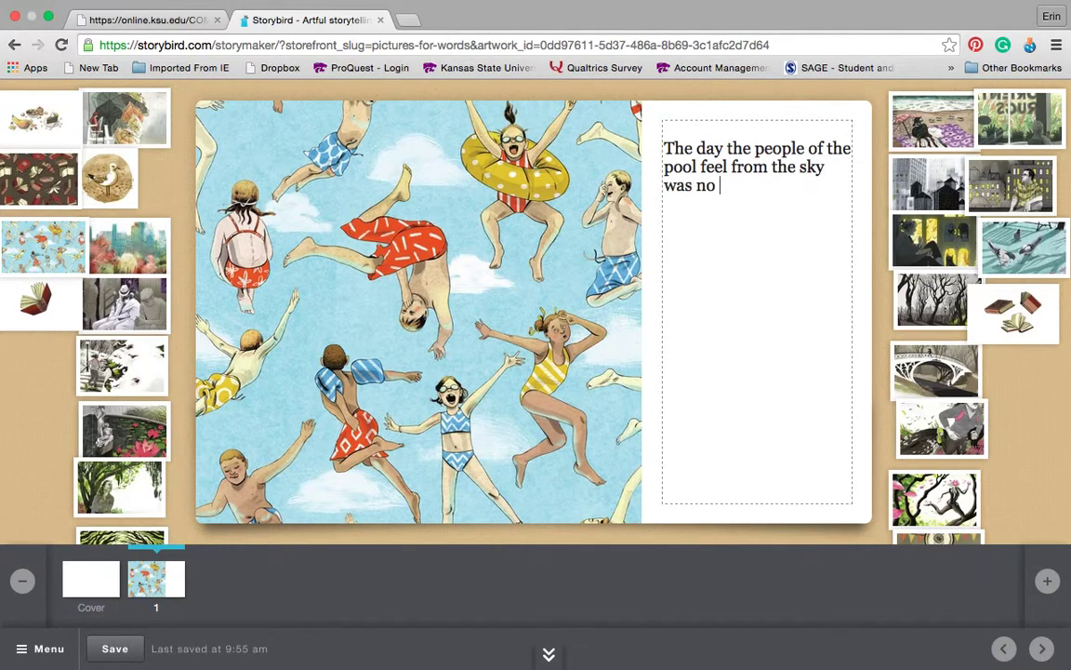
pyautogui.write('ordinary da')
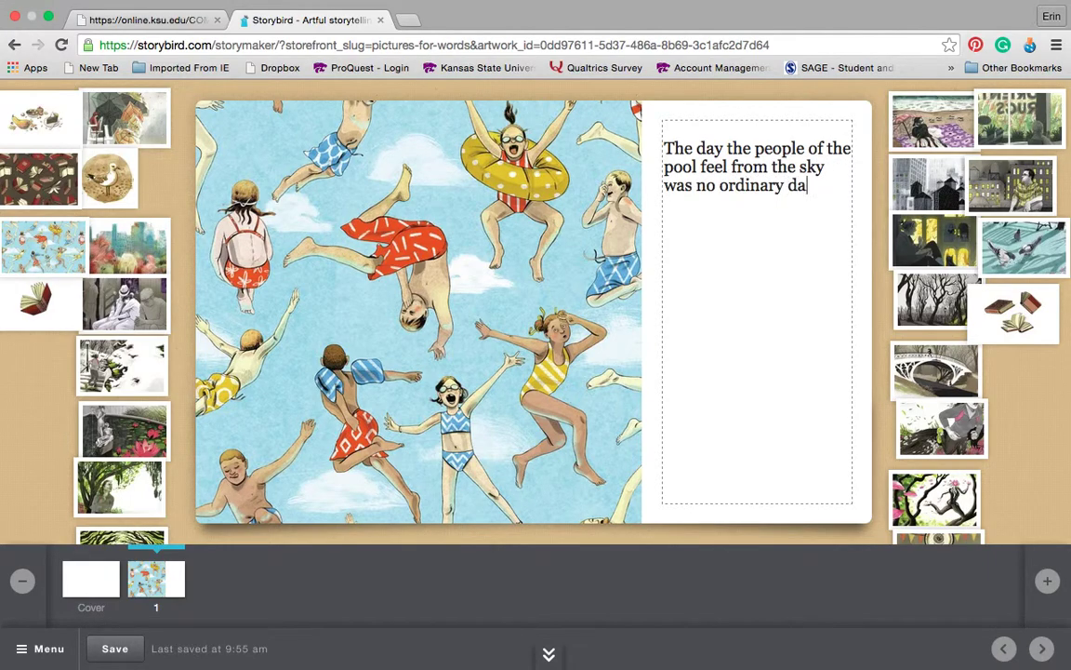
pyautogui.write('y.  It is n')
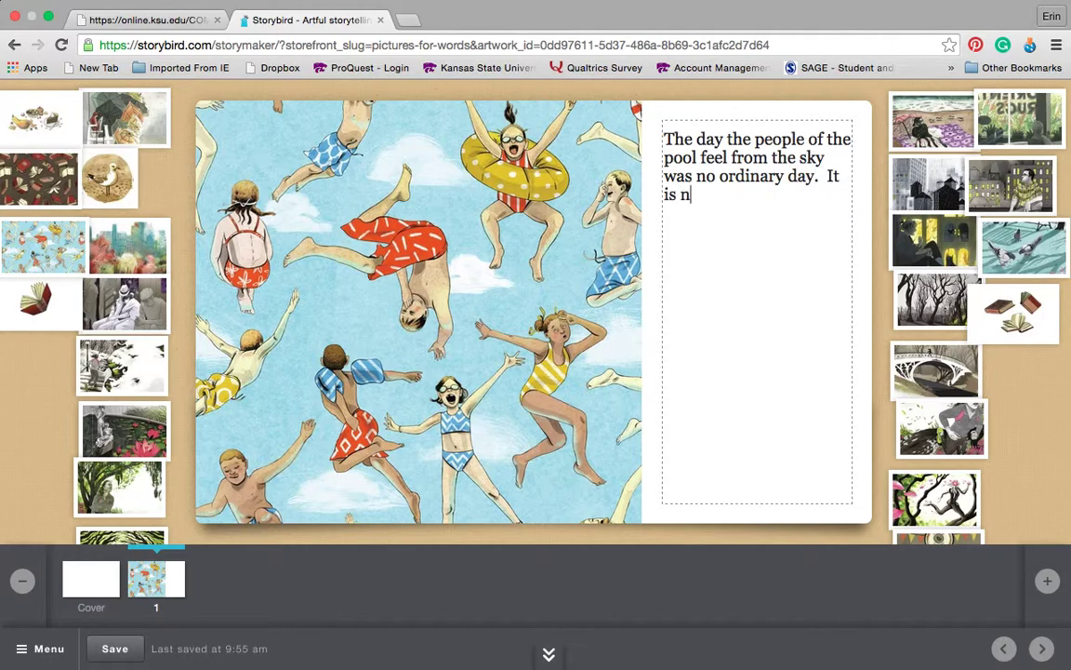
pyautogui.write('ot as thoug')
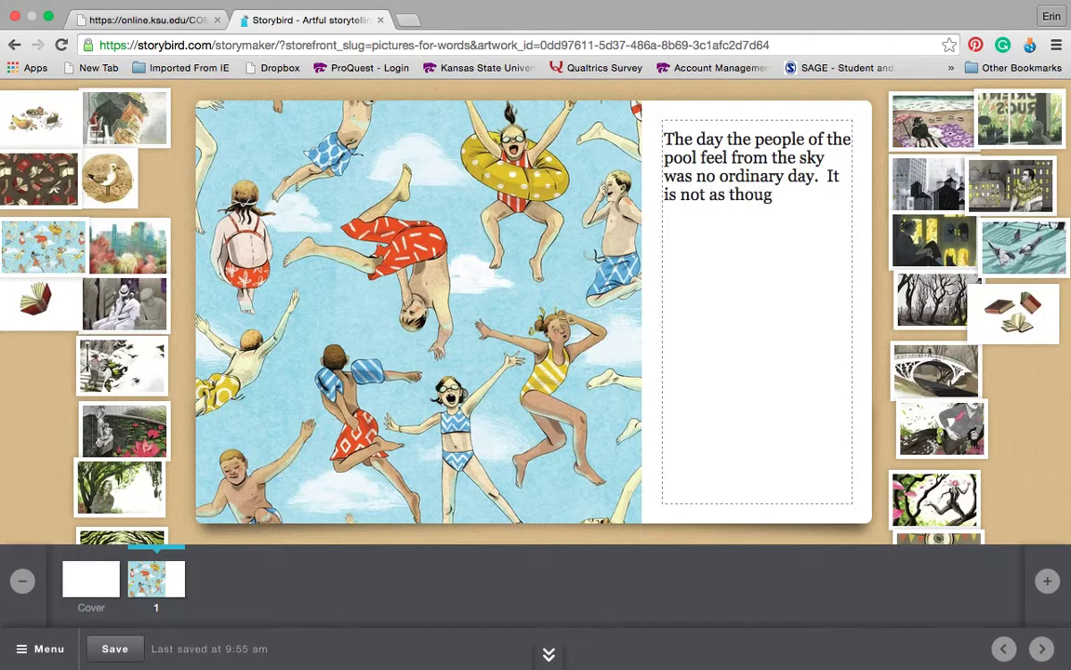
pyautogui.write('h one wak')
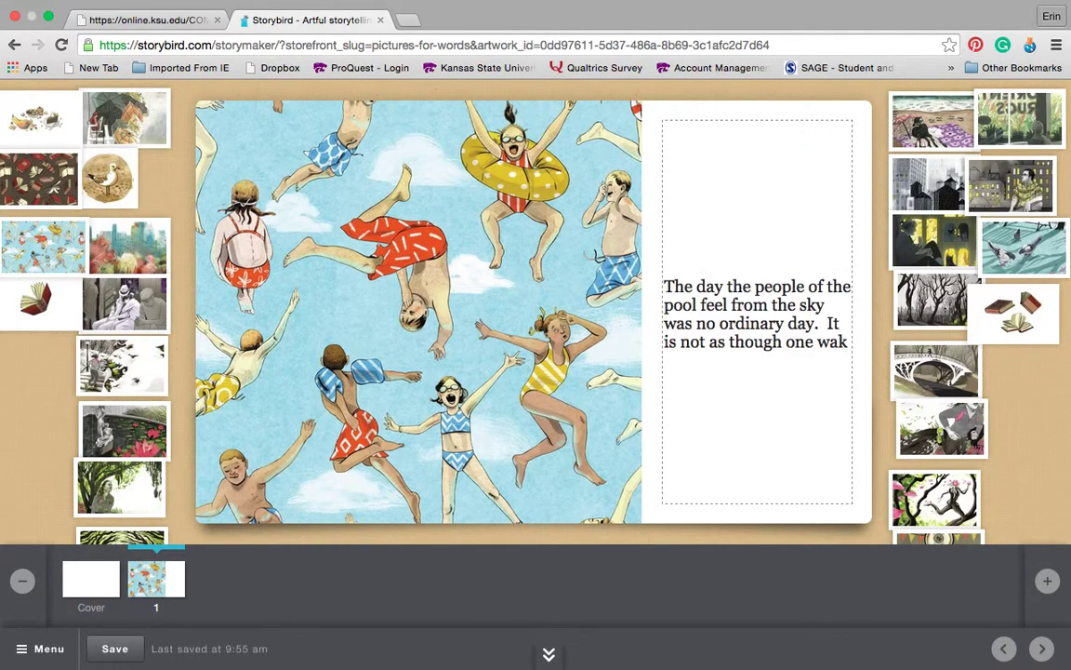
pyautogui.press('BackSpace')
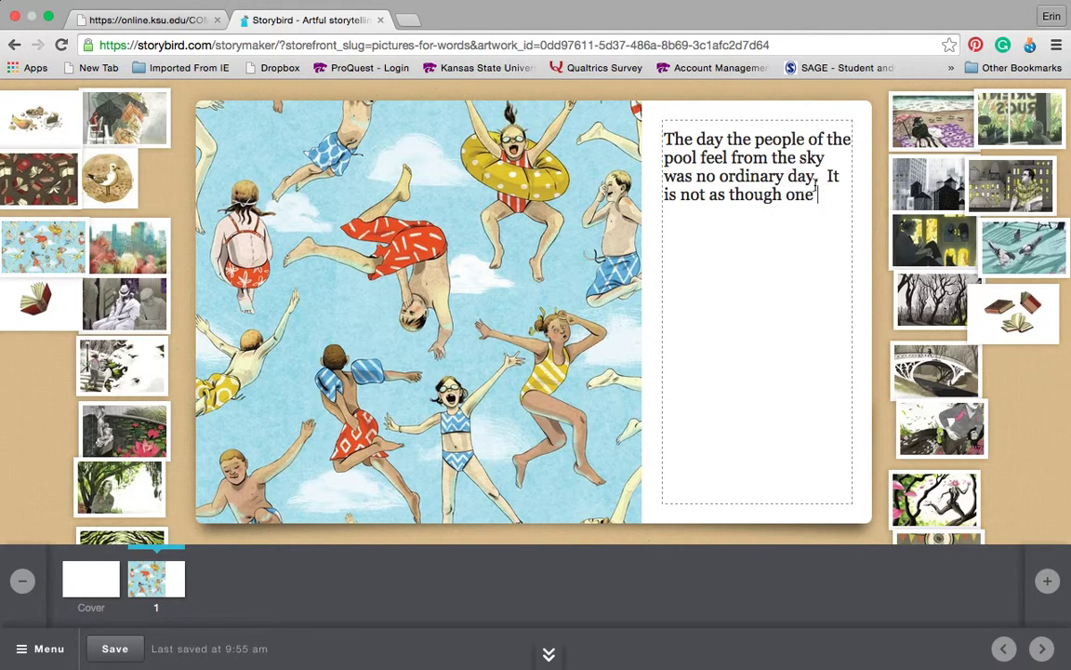
pyautogui.moveTo(826, 179); pyautogui.dragTo(828, 196)
pyautogui.press('BackSpace')
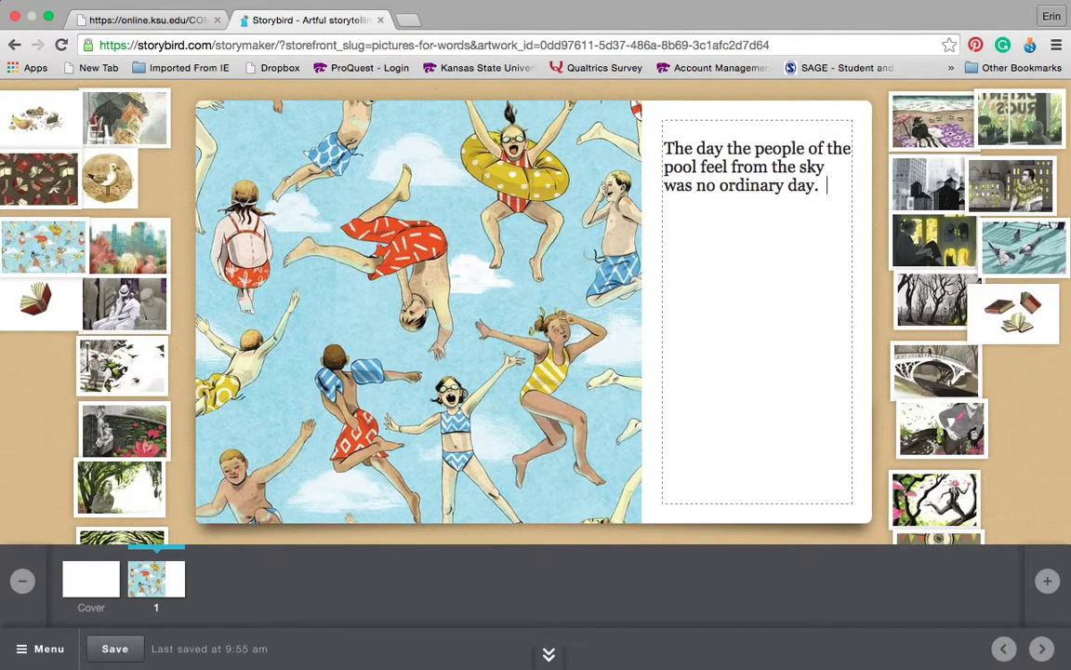
# - Add page 2 with the beach illustration and some placeholder text
pyautogui.click(1048, 580)
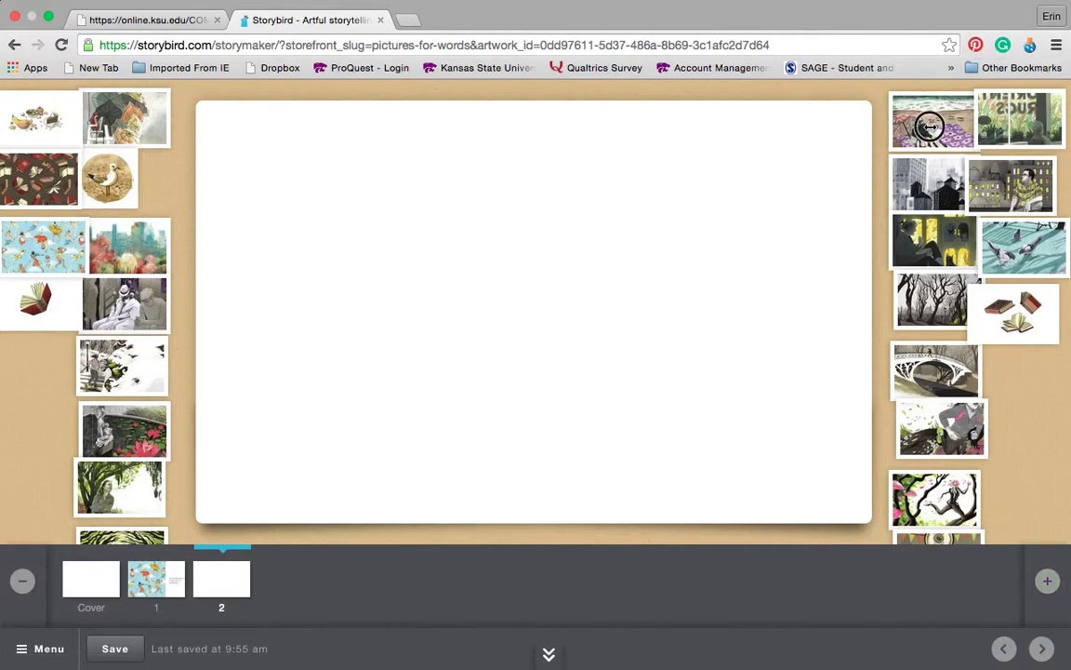
pyautogui.moveTo(930, 126); pyautogui.dragTo(358, 244)
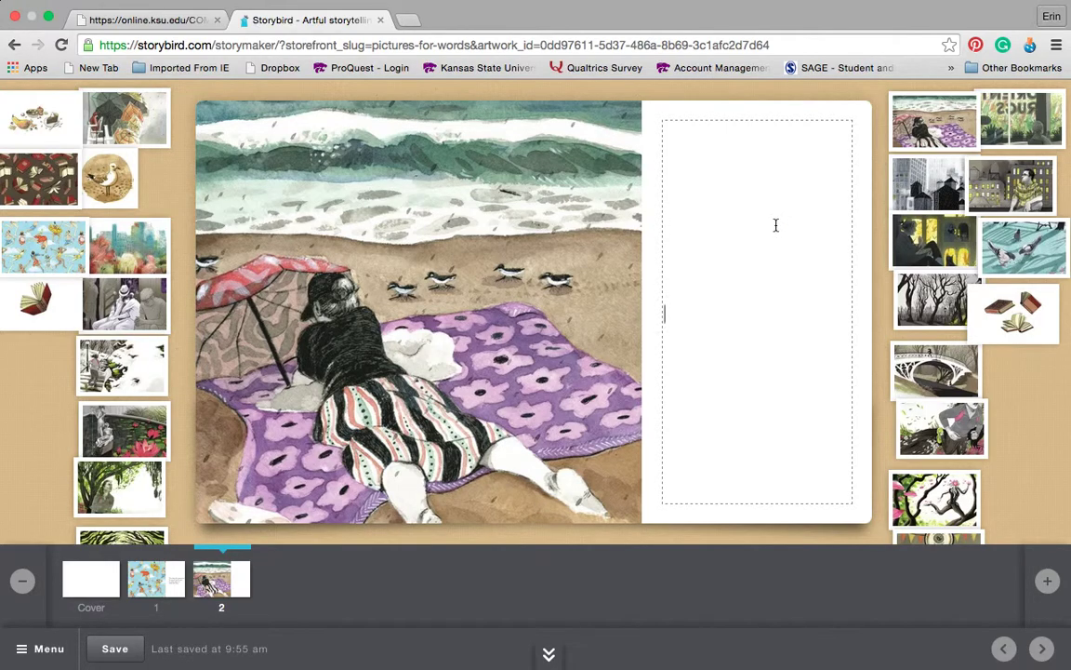
pyautogui.write('sadflaskdjfal;ksdjfalskdjflk;asdjf')
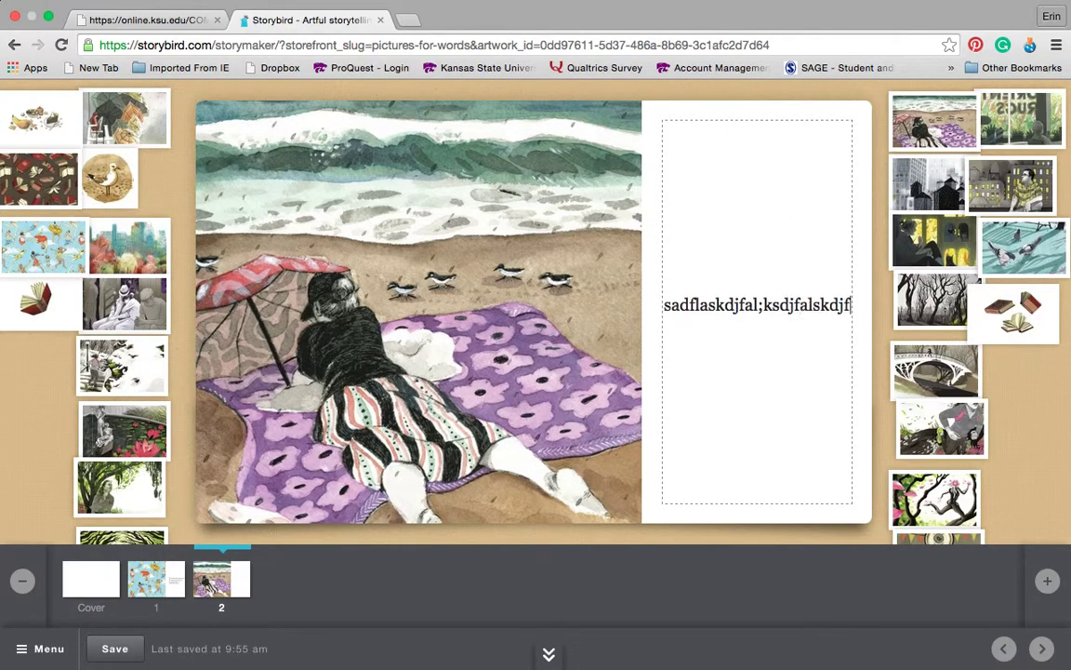
# - Add page 3 filled with the lotus-pond sculpture artwork
pyautogui.click(1047, 580)
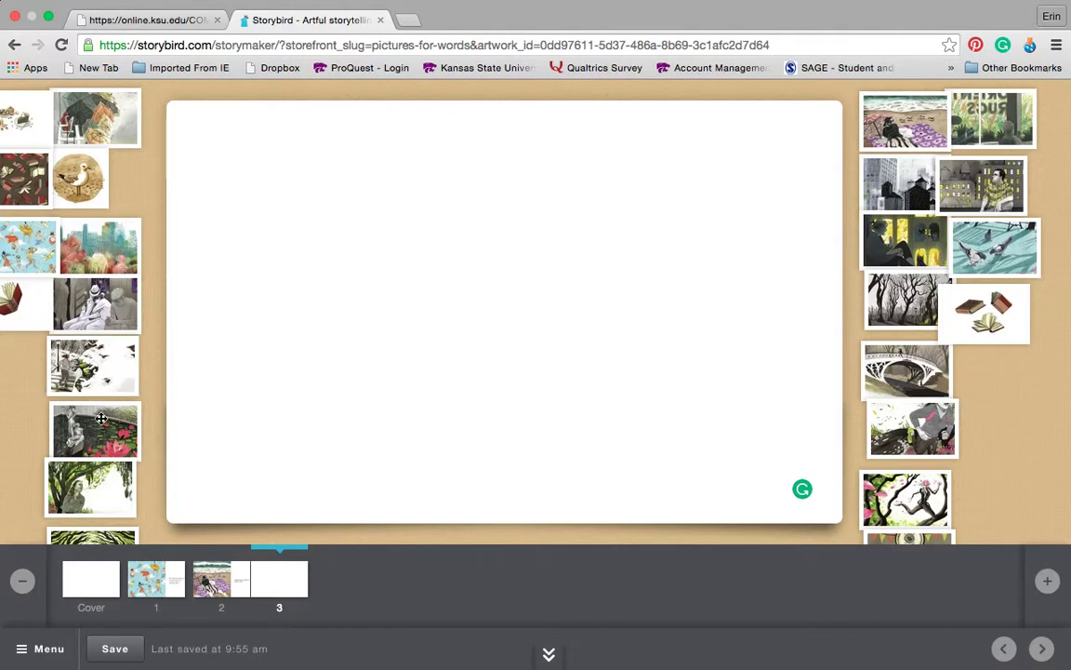
pyautogui.moveTo(100, 418)
pyautogui.mouseDown()
pyautogui.moveTo(90, 389)
pyautogui.moveTo(519, 315)
pyautogui.mouseUp()
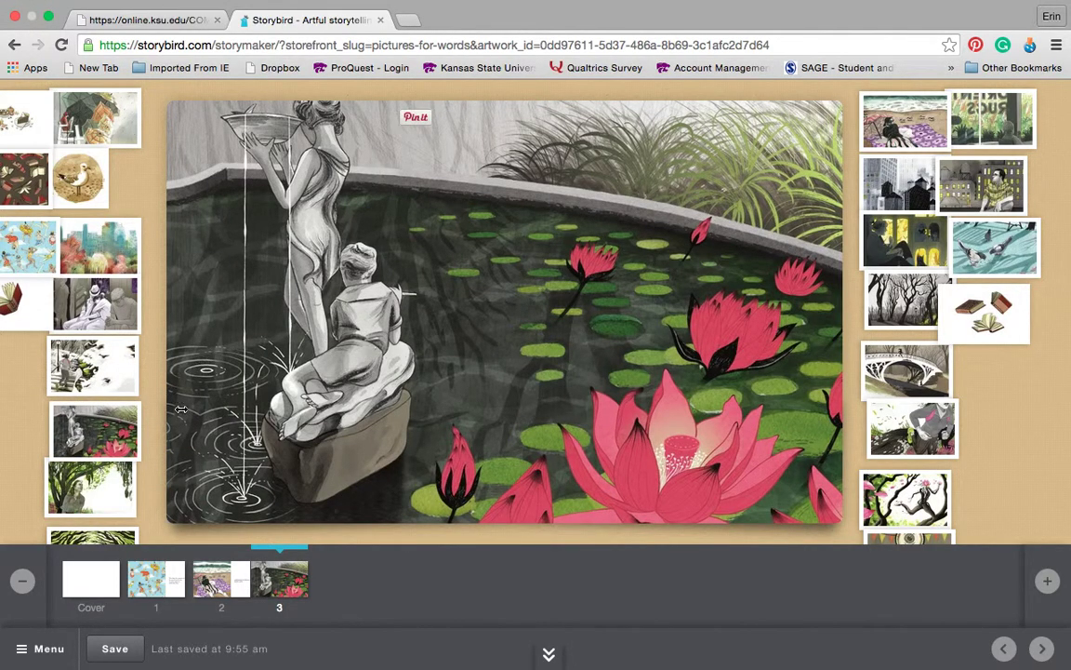
pyautogui.click(78, 583)
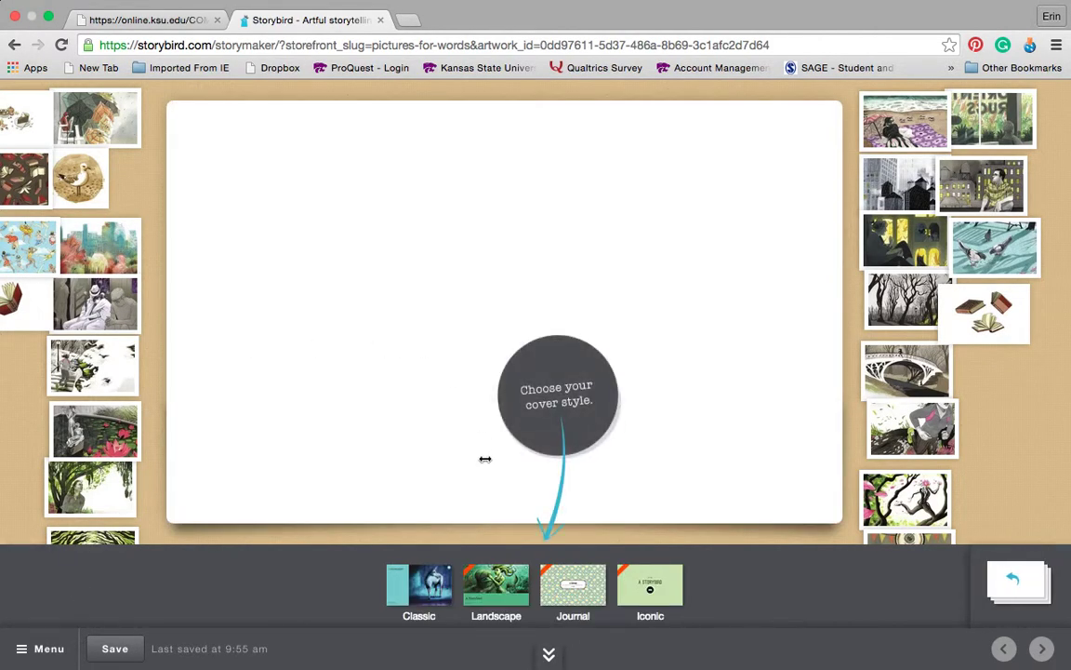
# - Give the cover the Landscape style and the title 'Falling from the High Dive', then save
pyautogui.click(495, 585)
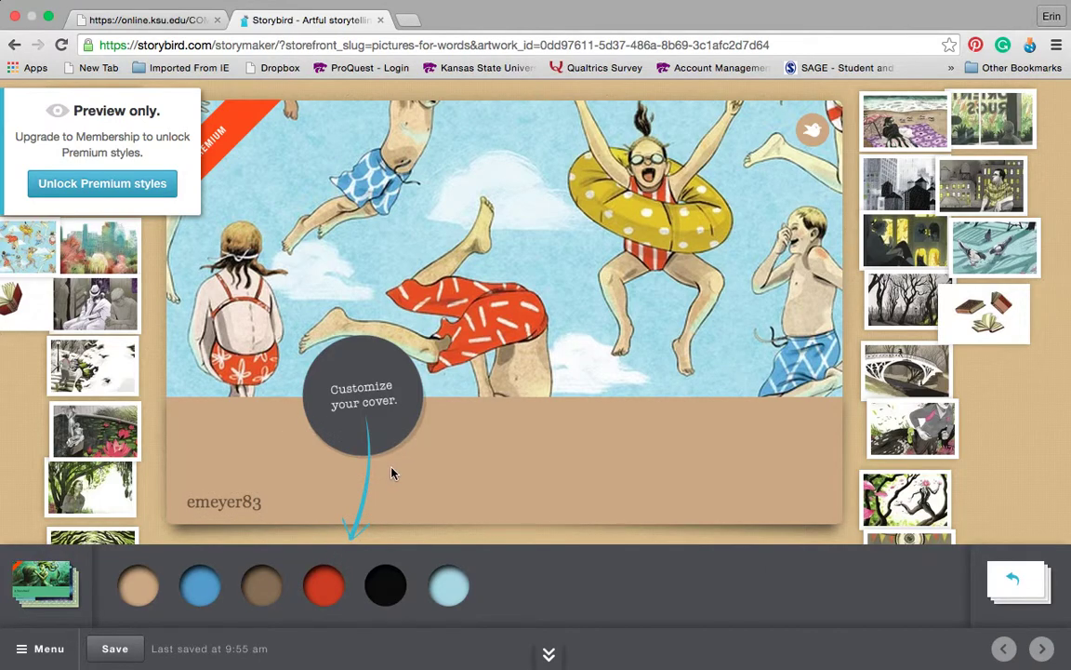
pyautogui.click(254, 452)
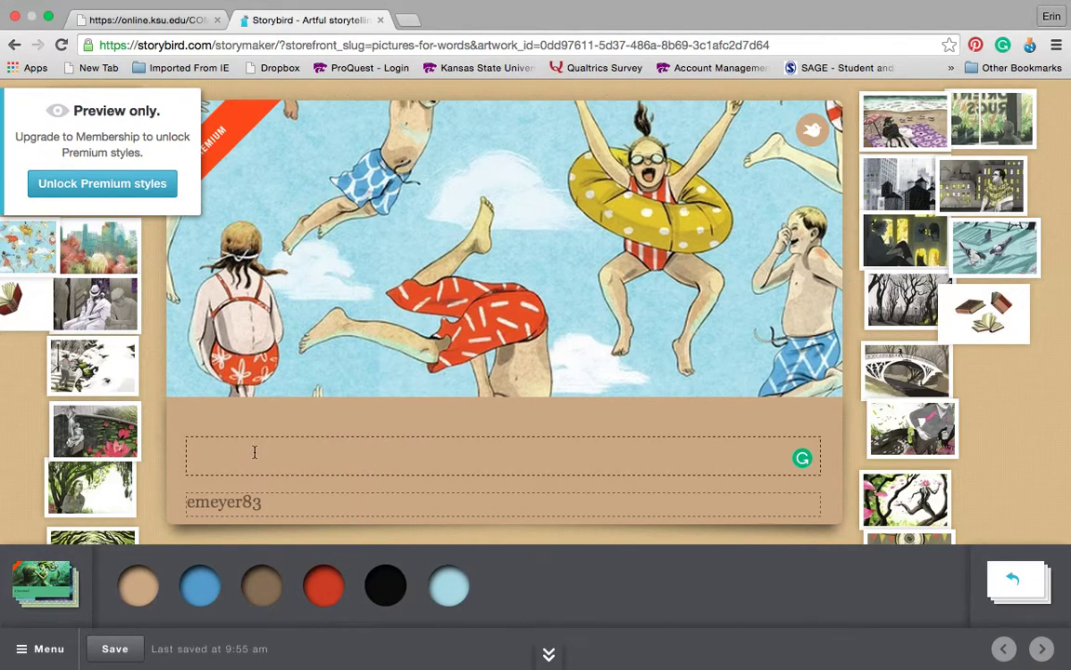
pyautogui.write('Falling fr')
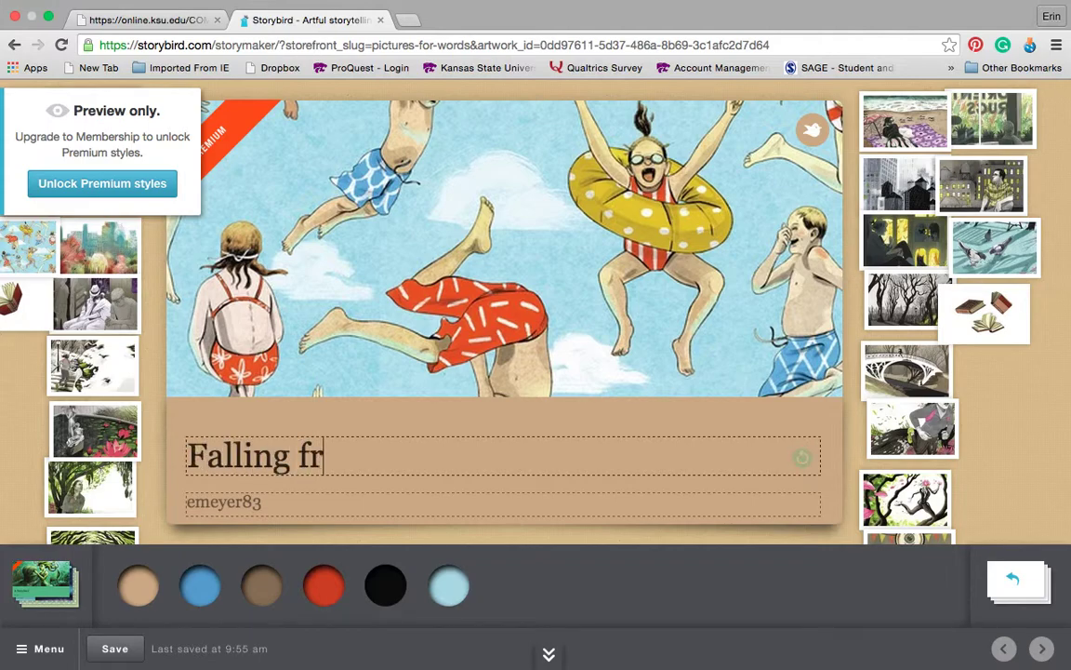
pyautogui.write('om the')
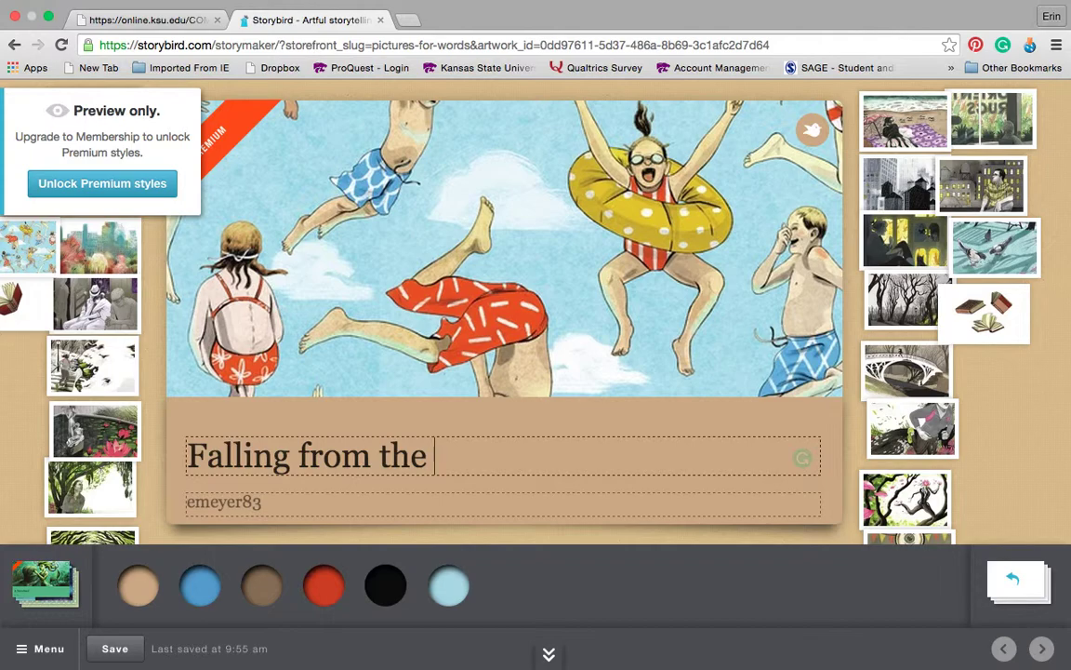
pyautogui.write(' High')
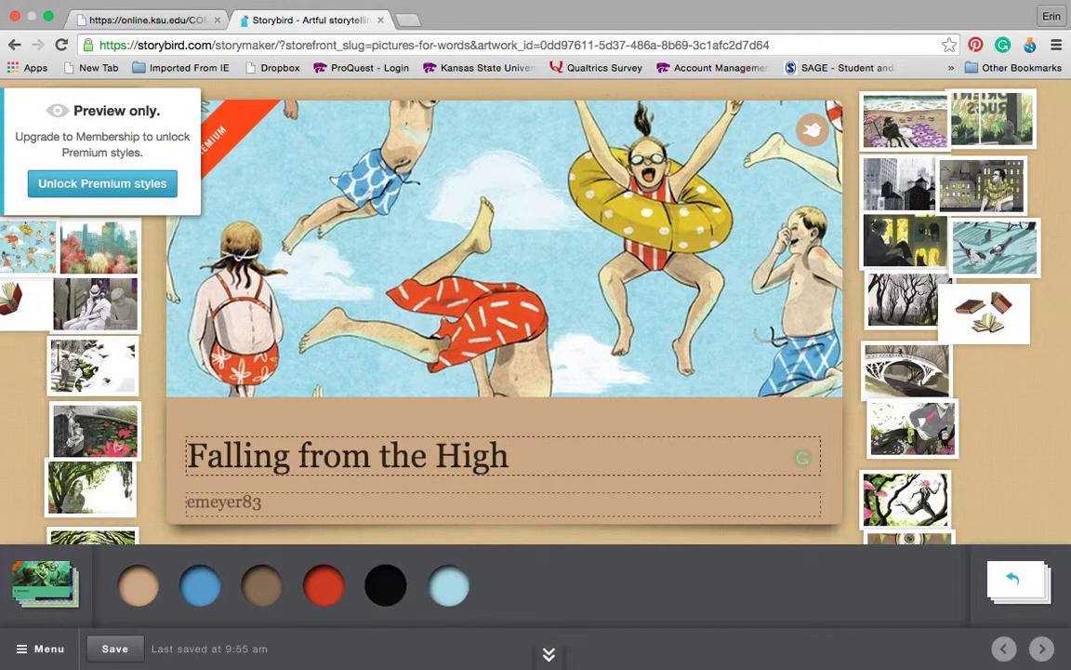
pyautogui.write(' Dive')
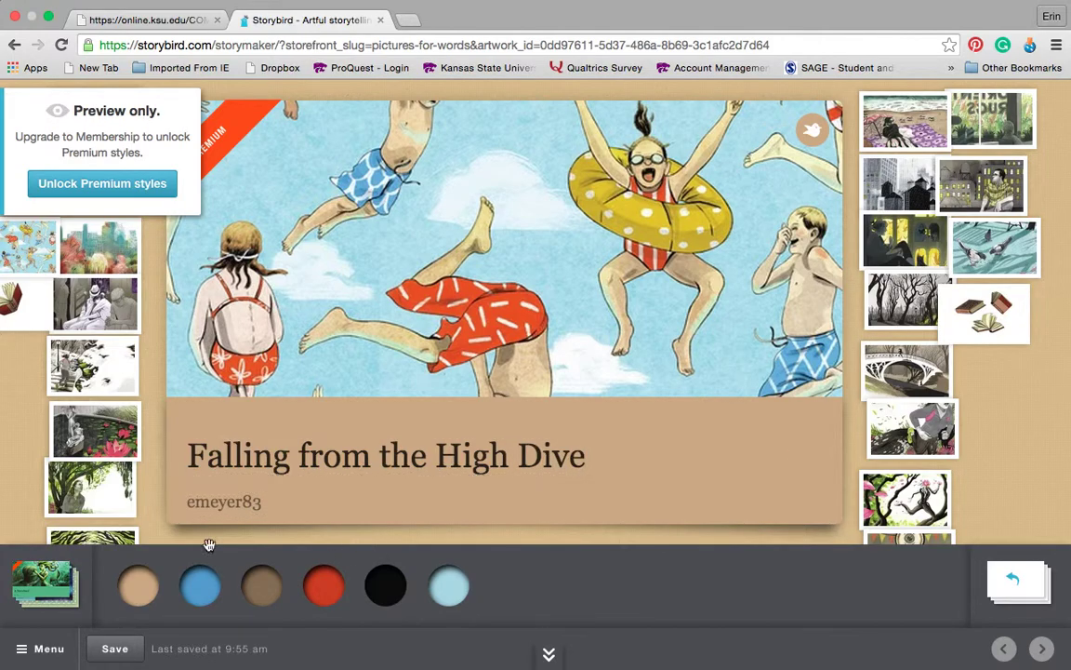
pyautogui.click(108, 654)
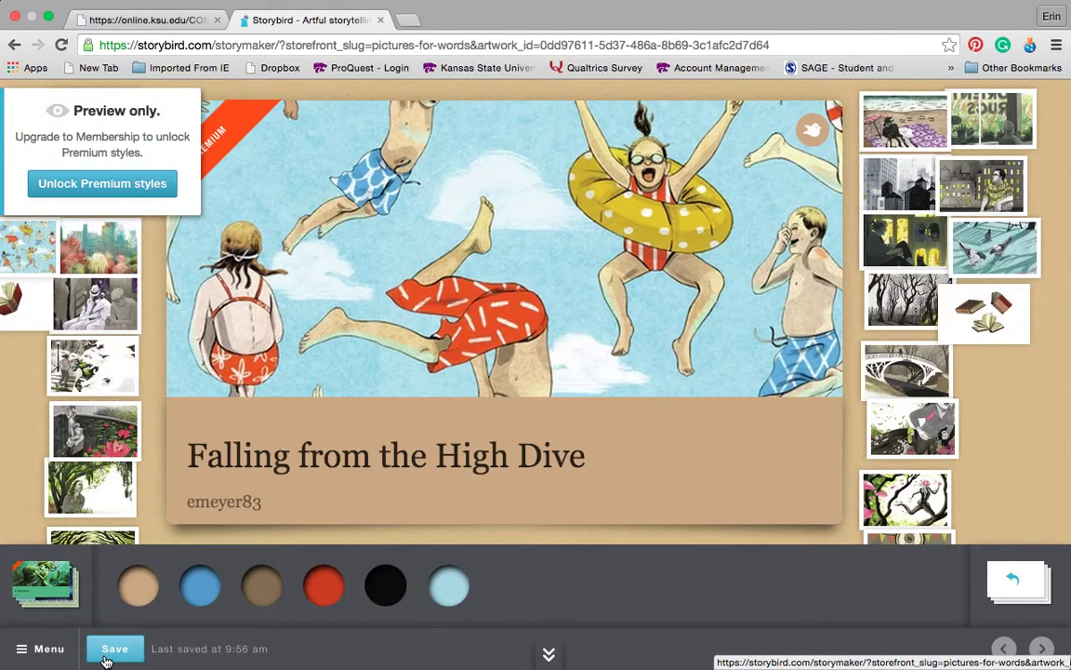
pyautogui.click(33, 650)
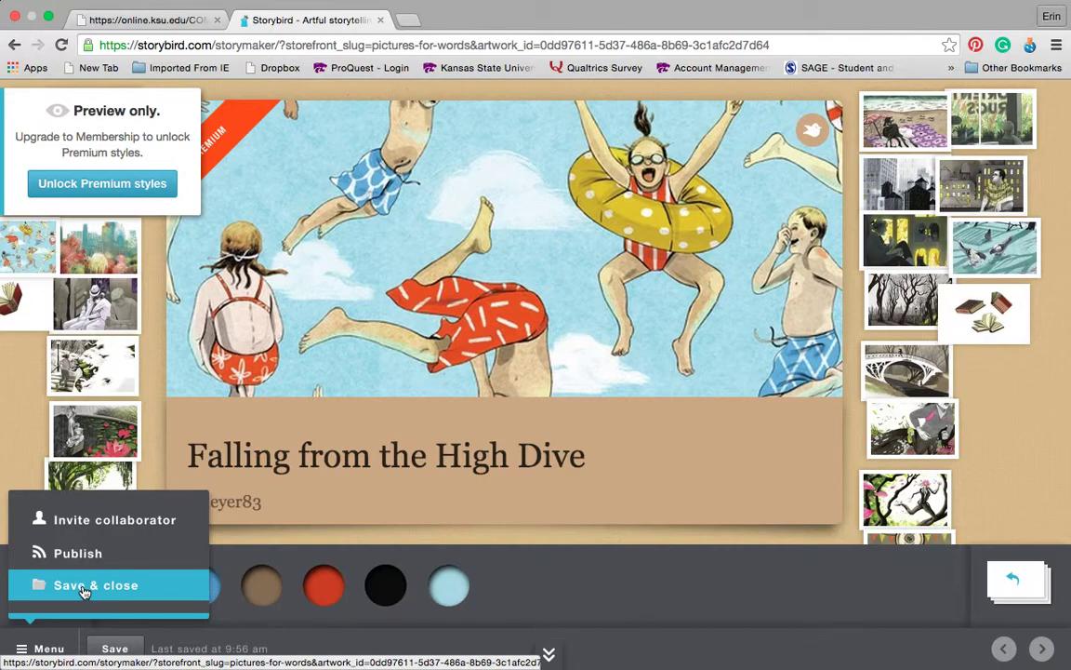
# - Look over the Invite collaborator form, then cancel it to reach the unpublished books list
pyautogui.click(80, 520)
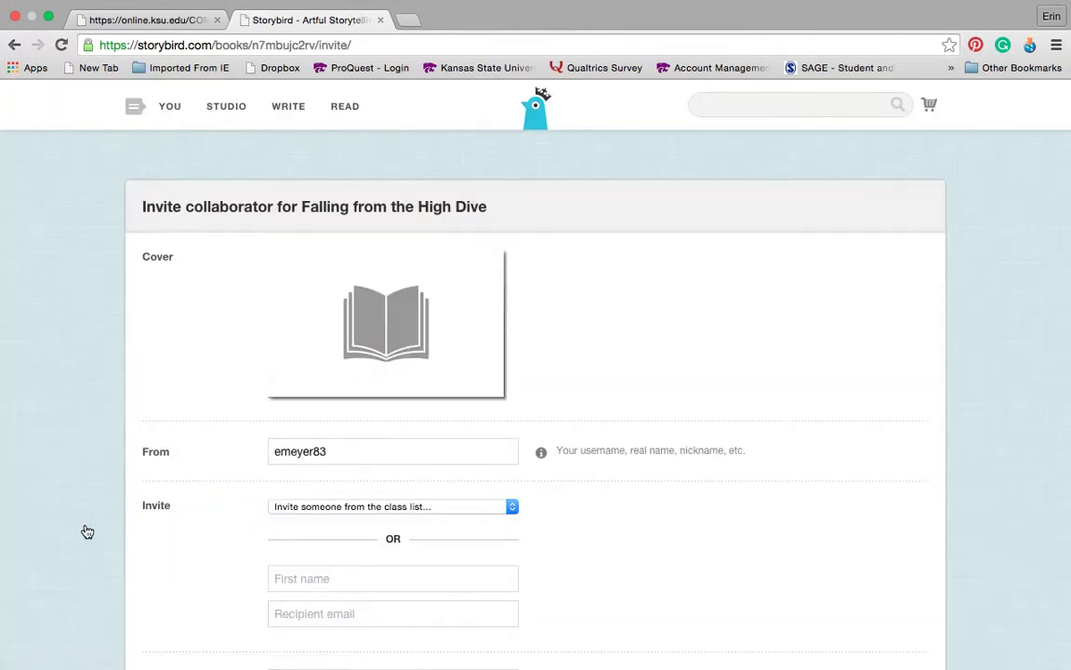
pyautogui.scroll(-3, 331, 500)
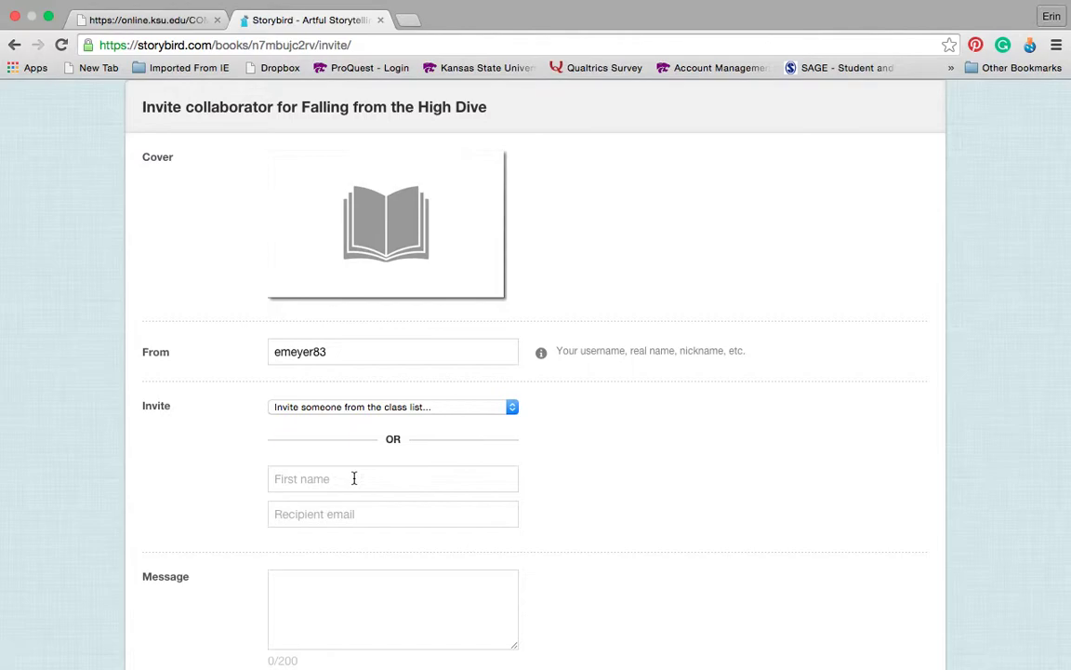
pyautogui.scroll(-2, 354, 478)
pyautogui.scroll(2, 354, 478)
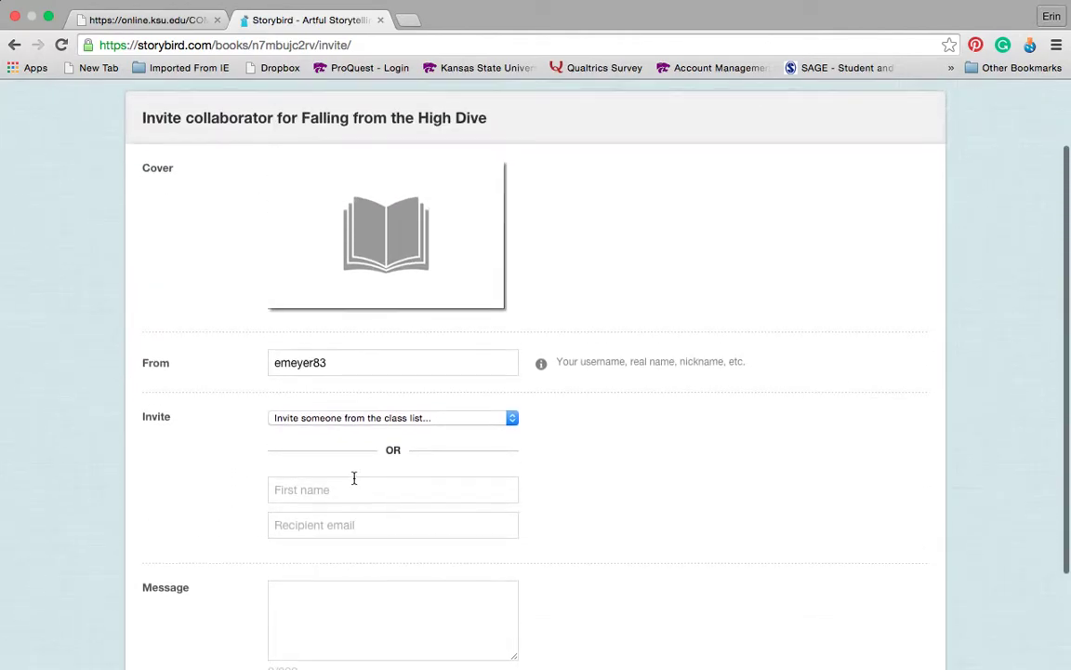
pyautogui.scroll(-2, 353, 478)
pyautogui.click(229, 617)
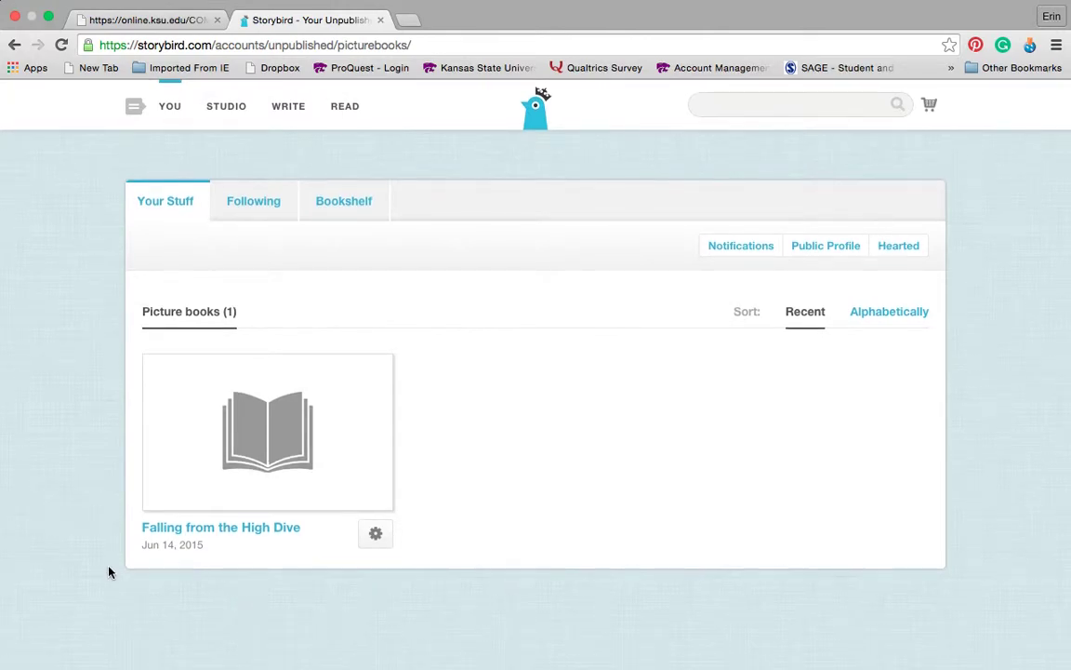
# - Browse the WRITE artwork page and the READ stories page
pyautogui.moveTo(172, 110)
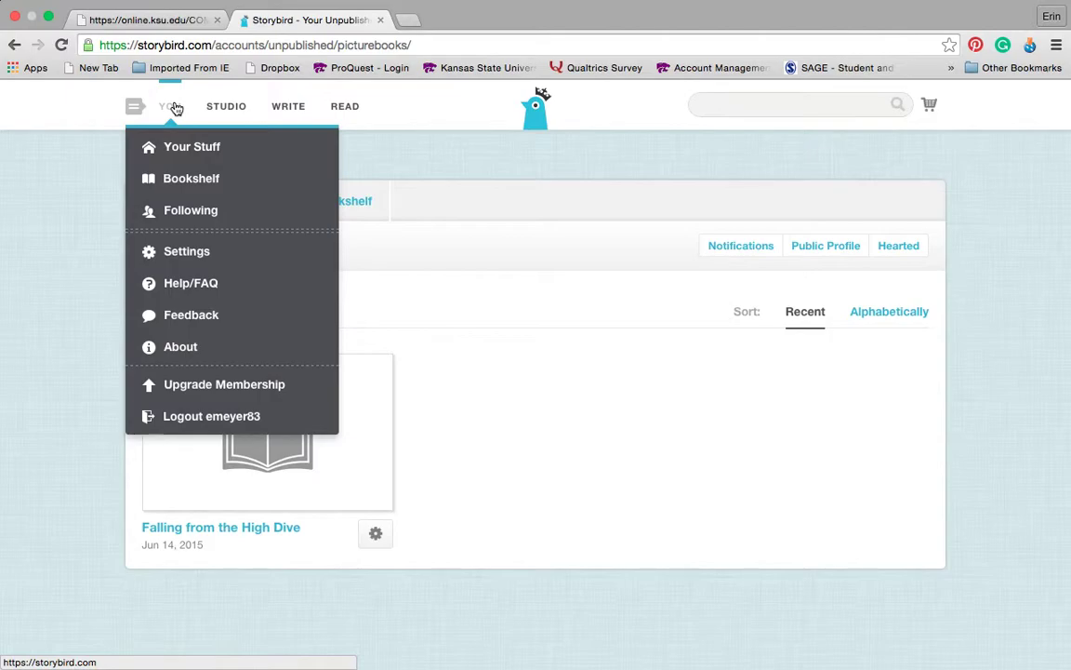
pyautogui.click(292, 108)
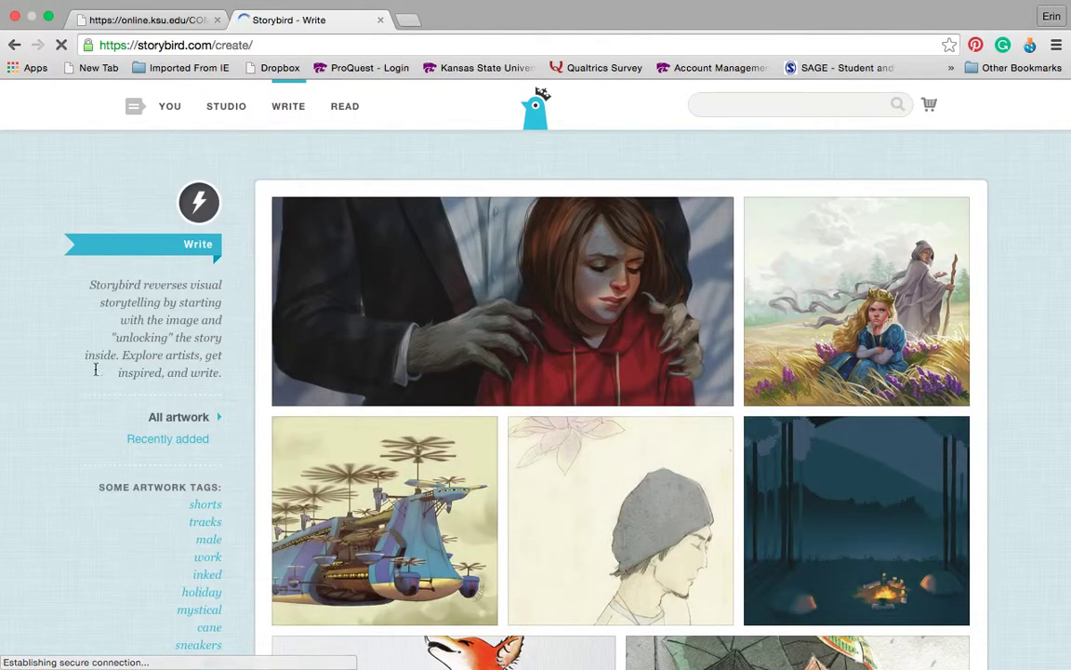
pyautogui.click(351, 108)
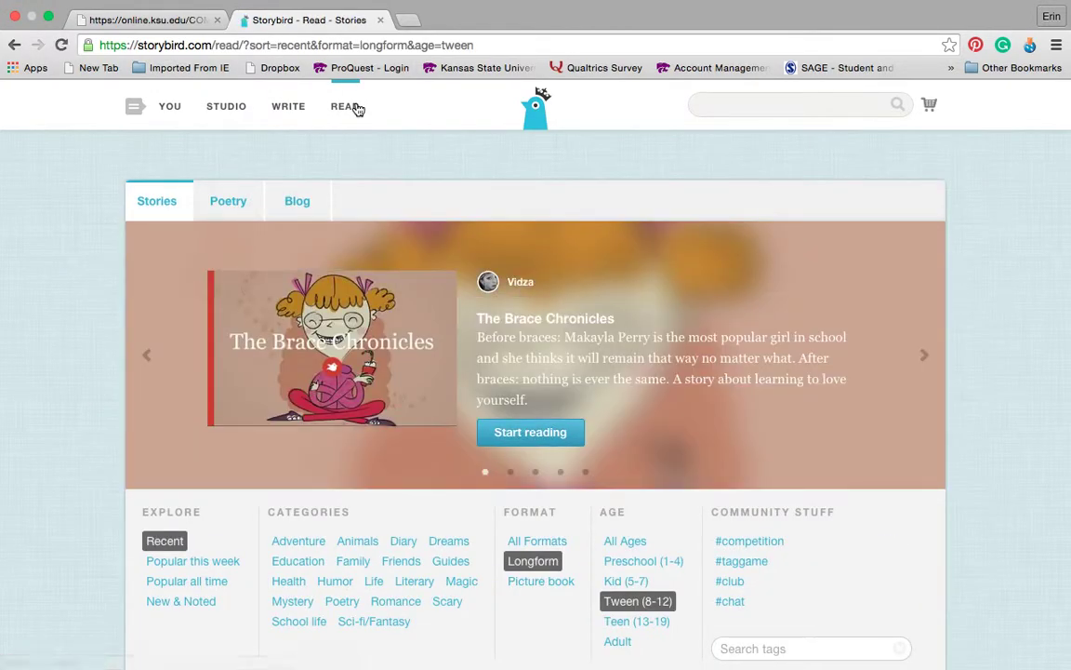
pyautogui.scroll(-8, 240, 219)
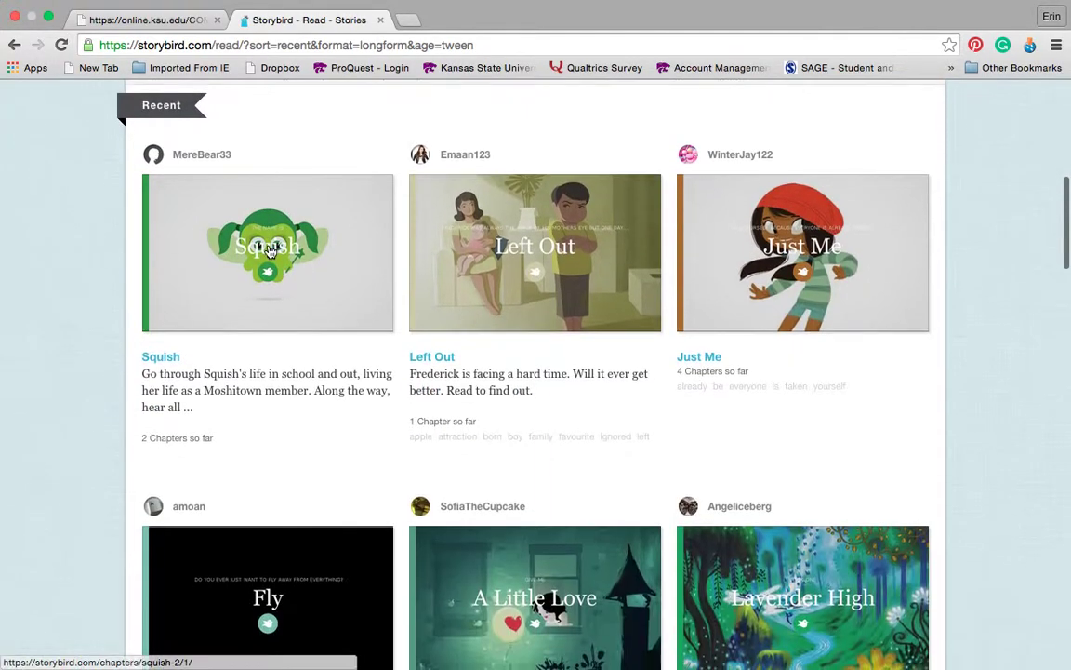
pyautogui.scroll(5, 269, 249)
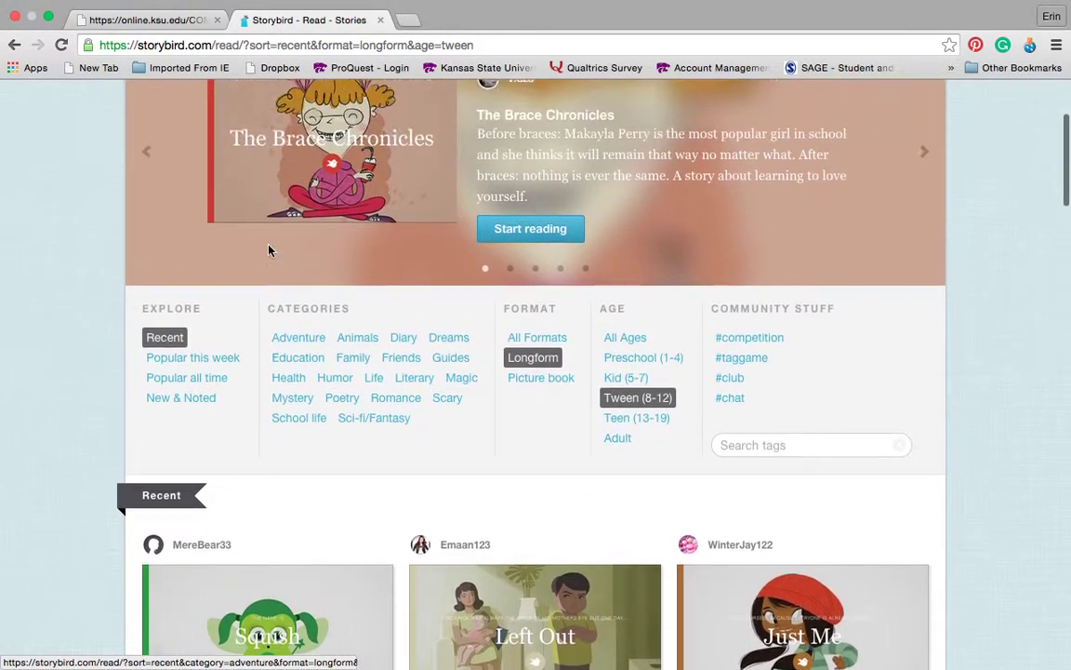
pyautogui.scroll(3, 269, 249)
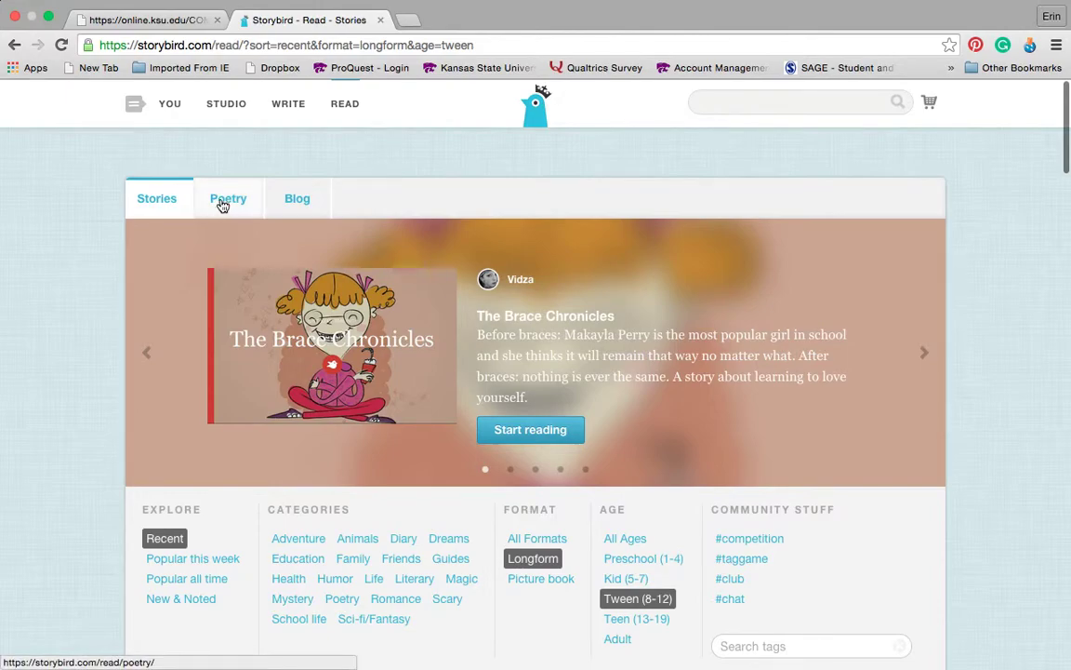
# - Go to Your Stuff and open the published book 'The Adventures of PB and Jay'
pyautogui.click(176, 110)
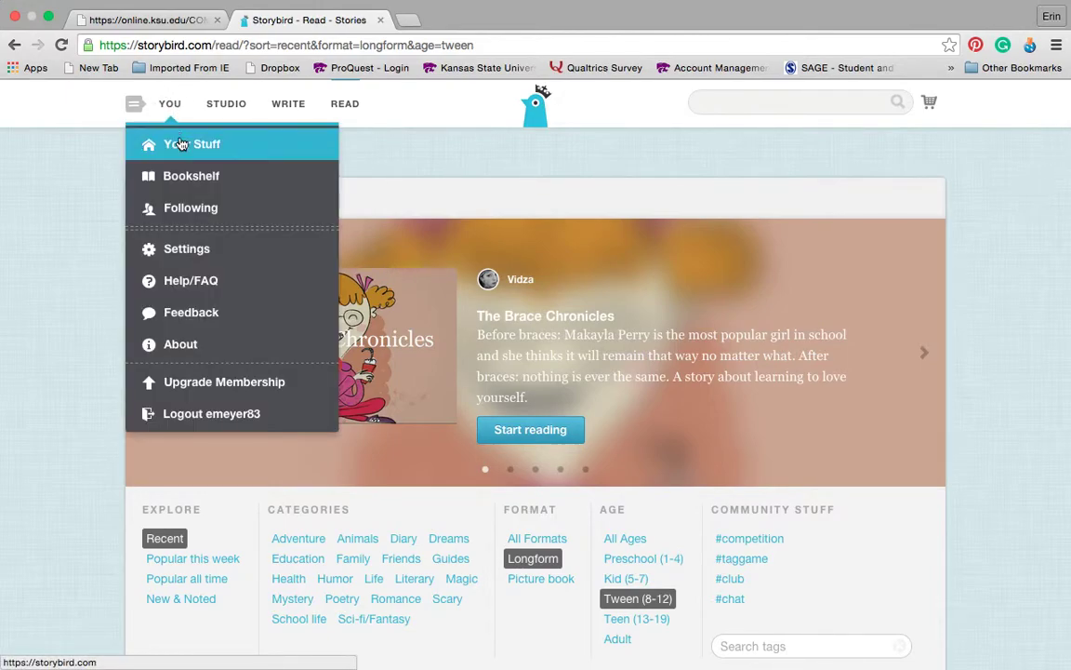
pyautogui.click(181, 146)
pyautogui.scroll(-5, 243, 549)
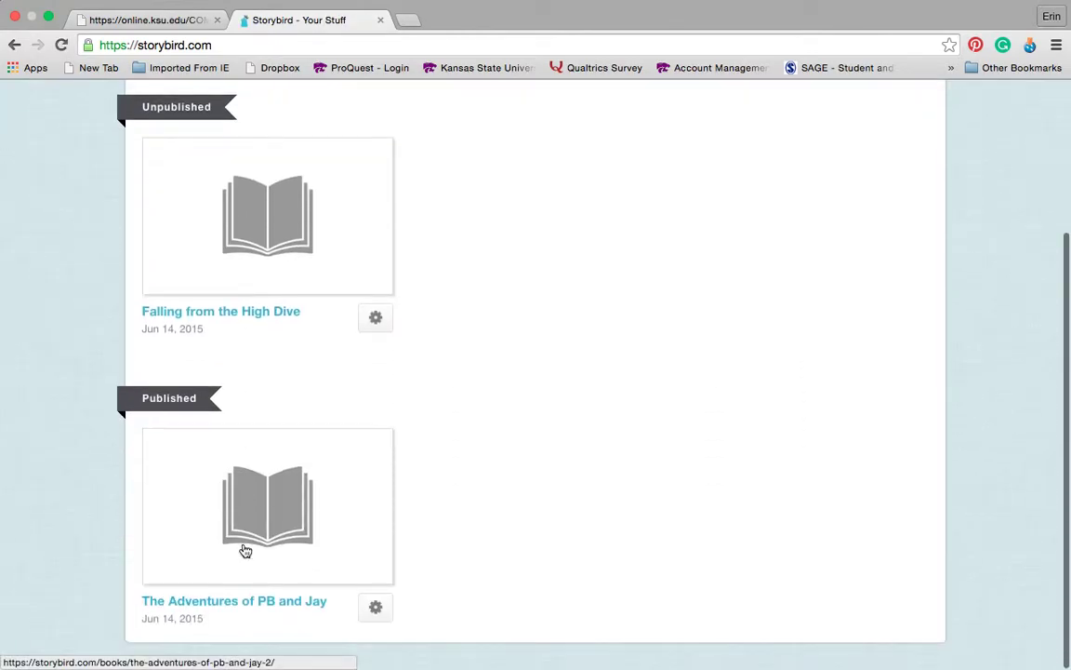
pyautogui.click(230, 604)
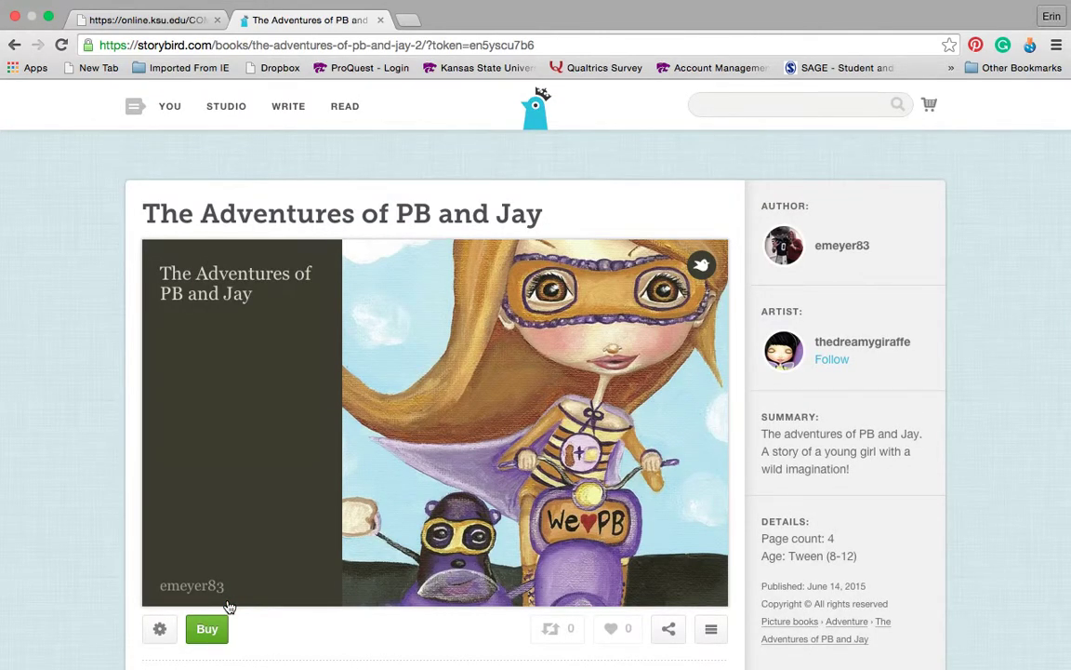
# - Page through 'The Adventures of PB and Jay' to page 4/4 and open its Buy options
pyautogui.scroll(-3, 229, 606)
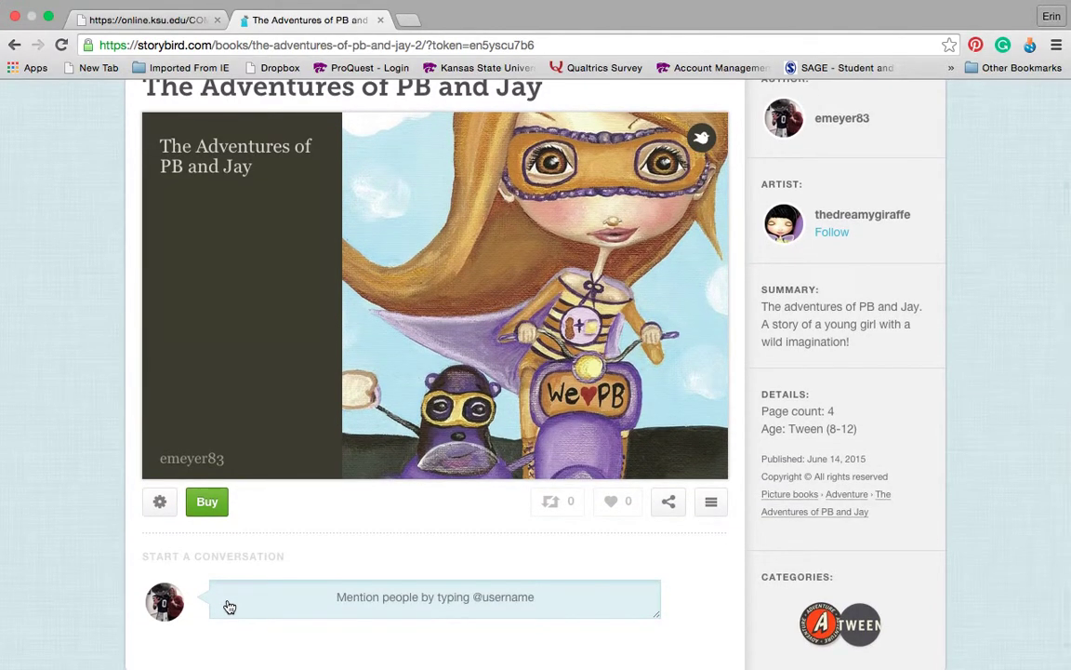
pyautogui.scroll(1, 230, 607)
pyautogui.moveTo(477, 507)
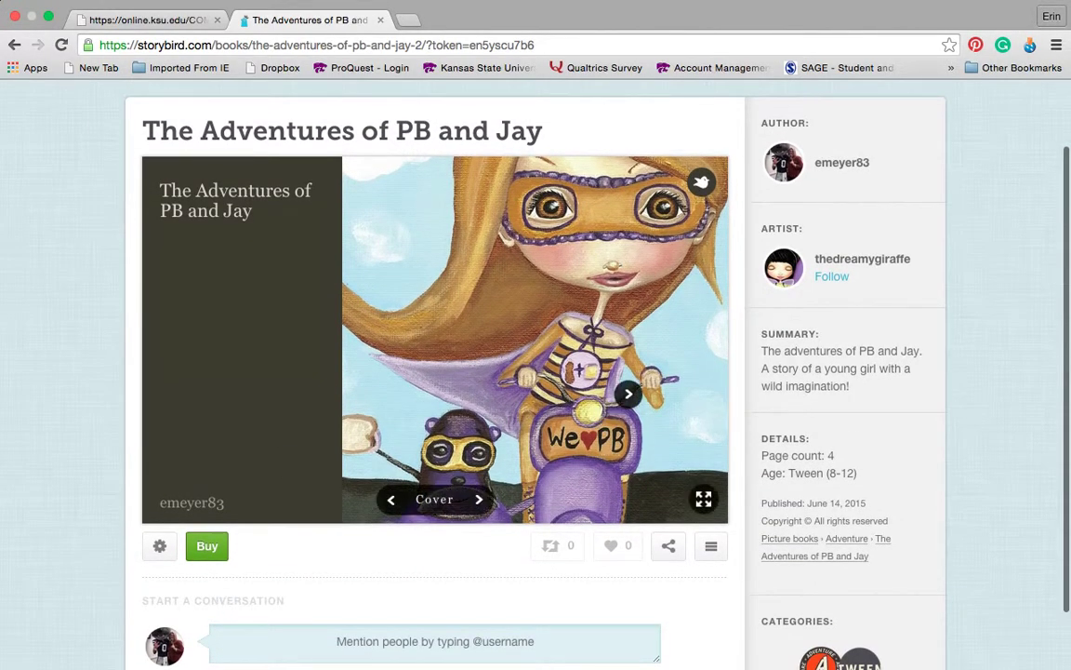
pyautogui.click(479, 502)
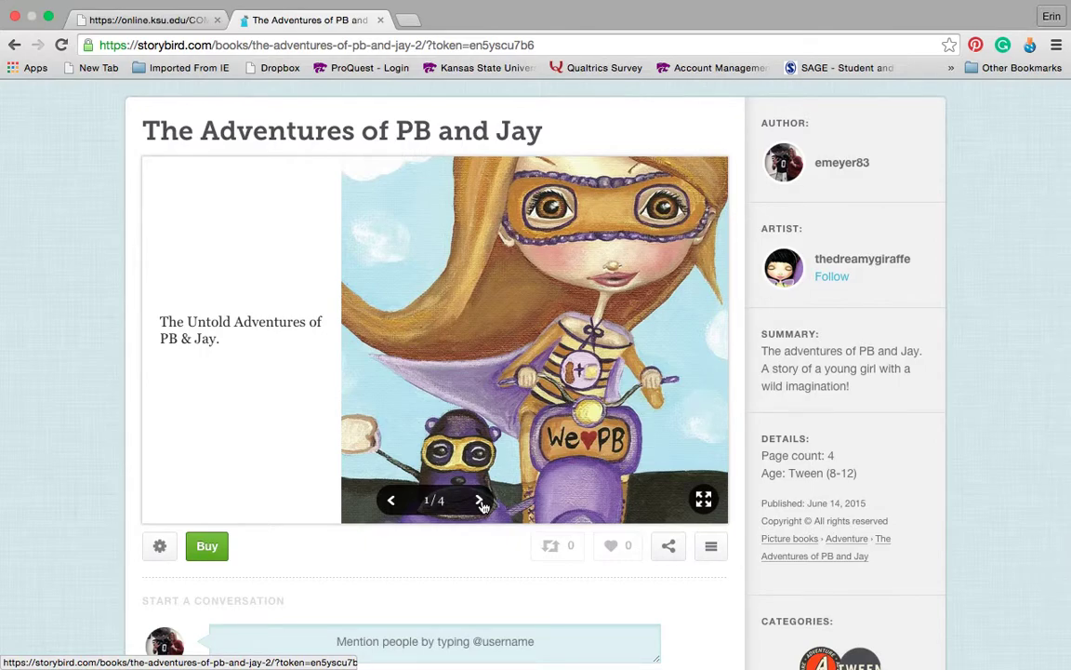
pyautogui.click(480, 501)
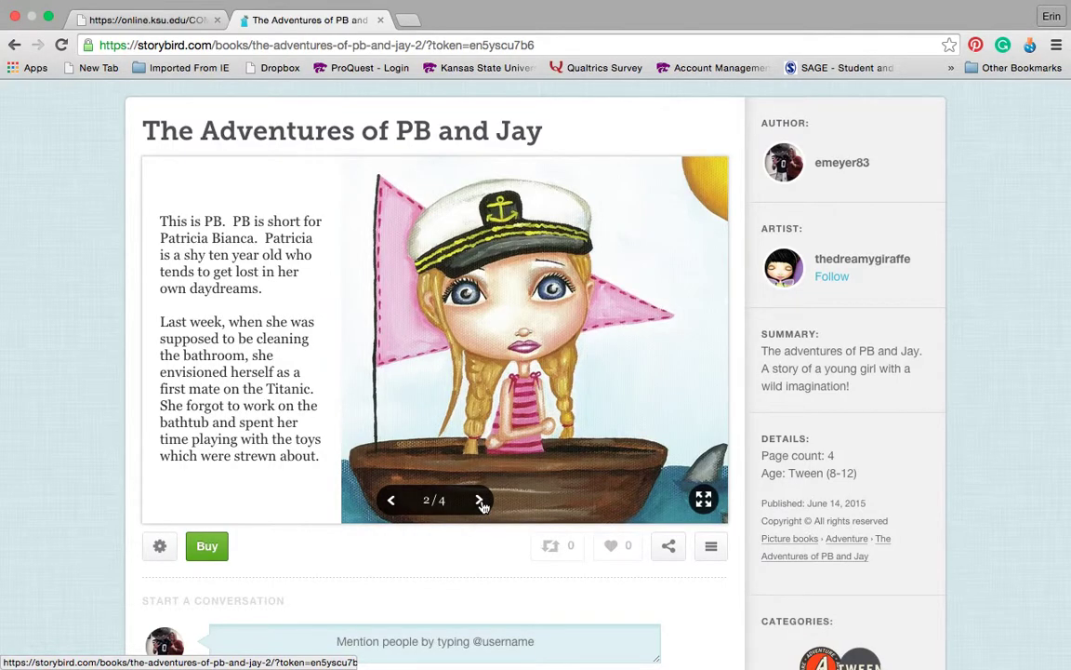
pyautogui.click(480, 501)
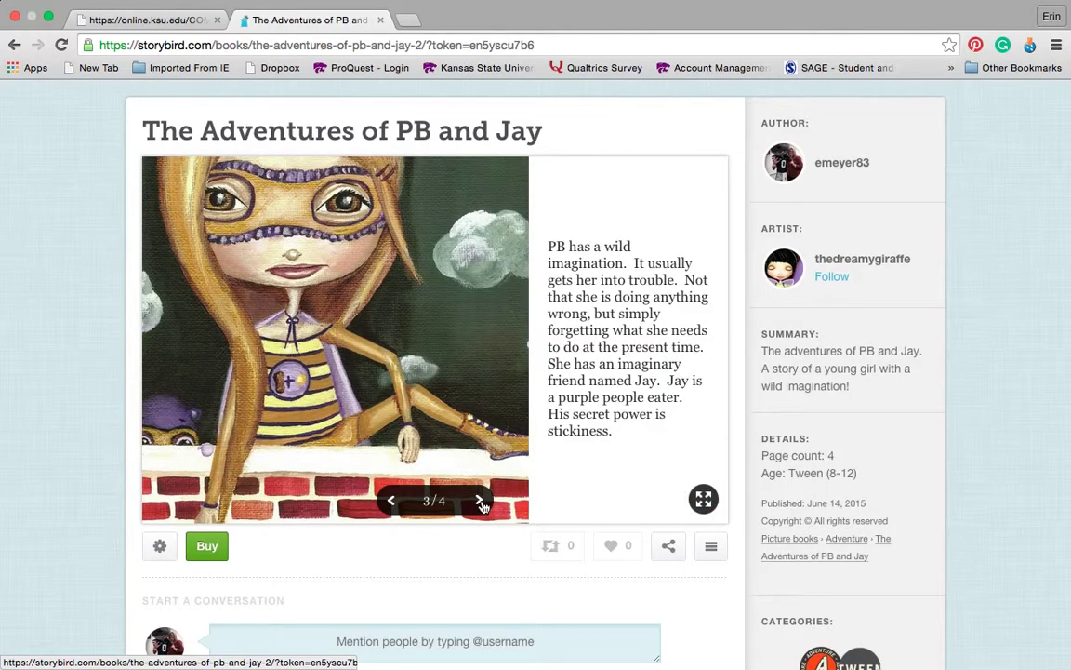
pyautogui.click(480, 501)
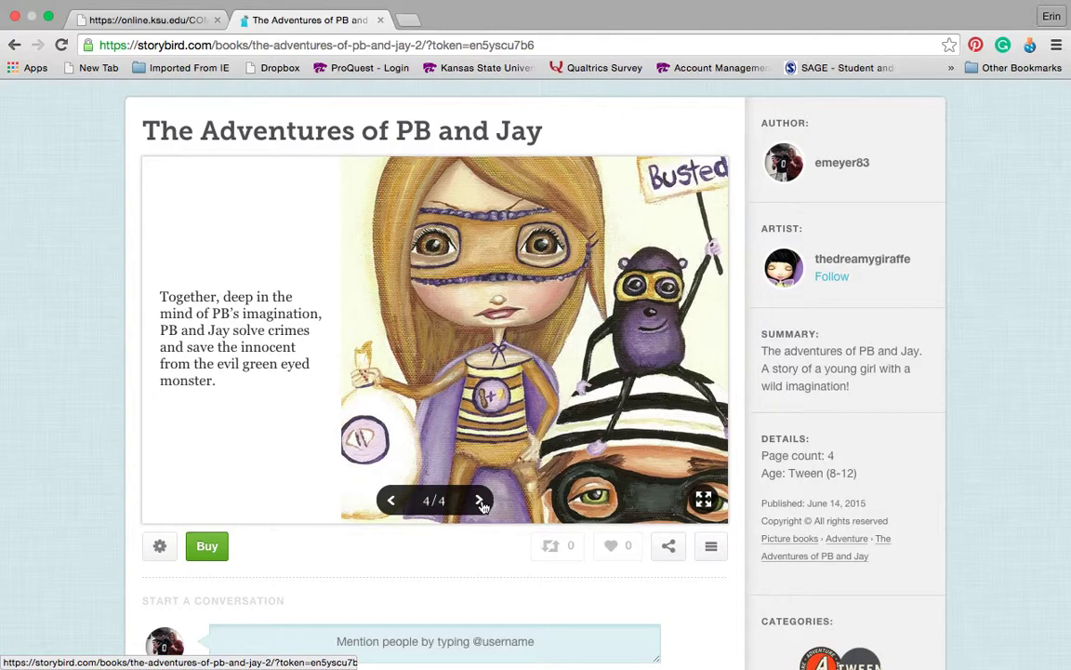
pyautogui.click(201, 548)
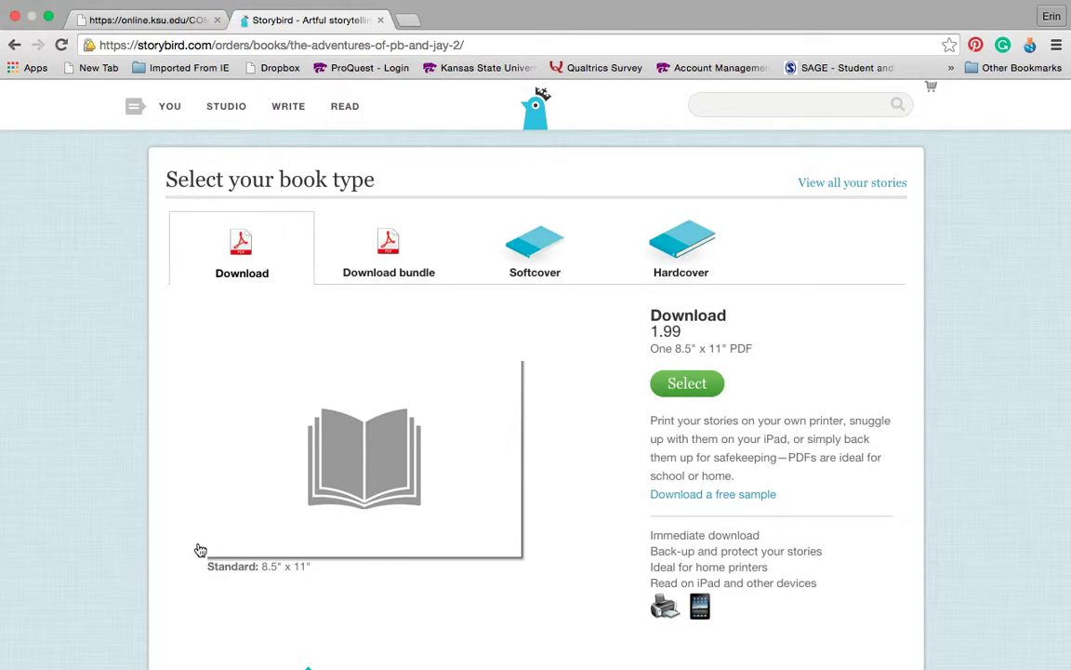
# - Show the $2.99 Download bundle option with standard, pocket and mini PDFs
pyautogui.scroll(-2, 302, 348)
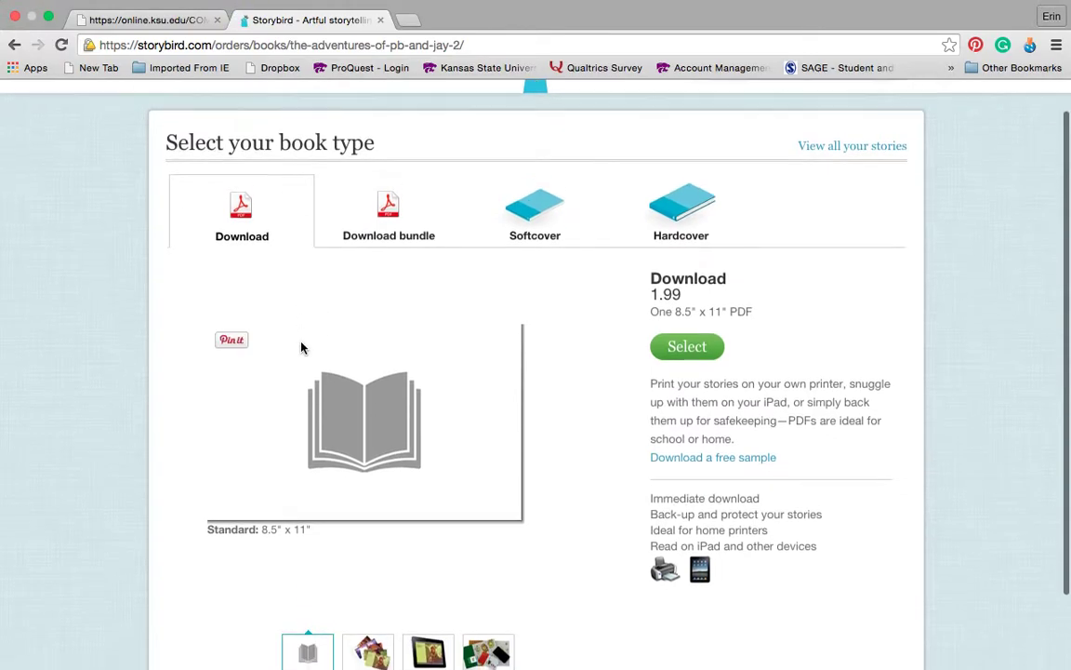
pyautogui.scroll(-2, 301, 348)
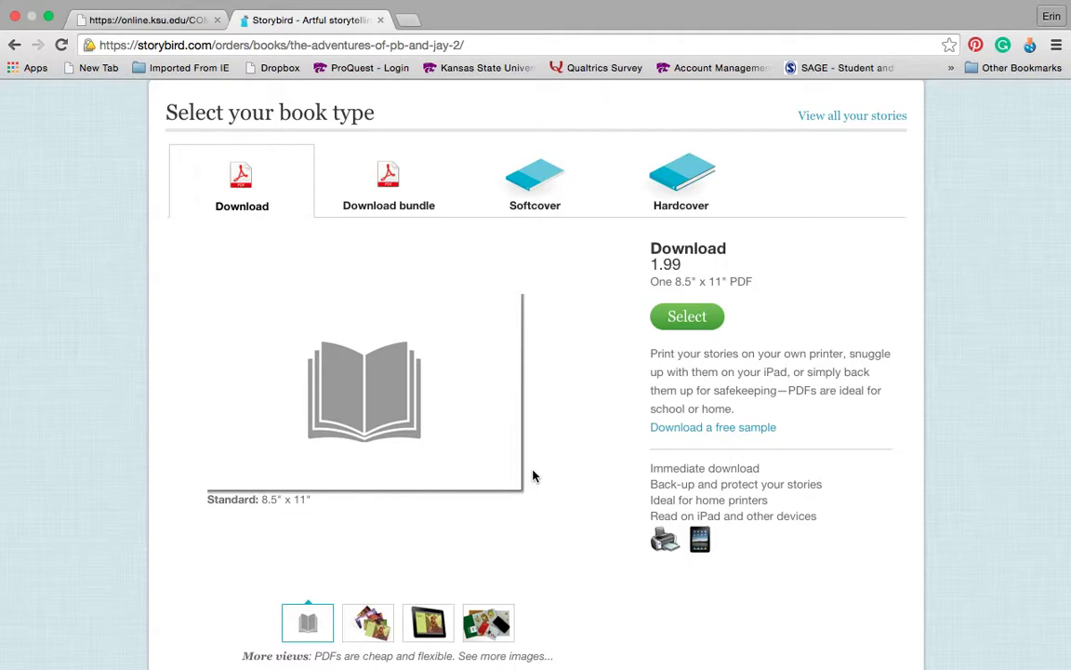
pyautogui.scroll(-2, 533, 476)
pyautogui.scroll(4, 533, 476)
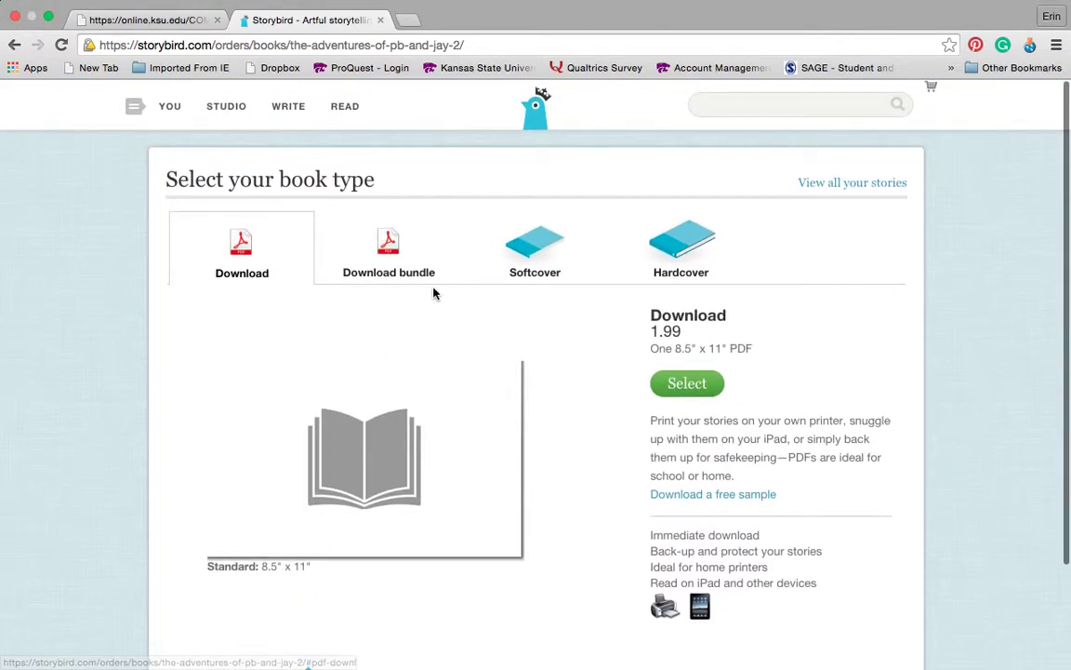
pyautogui.click(431, 277)
pyautogui.scroll(-2, 528, 442)
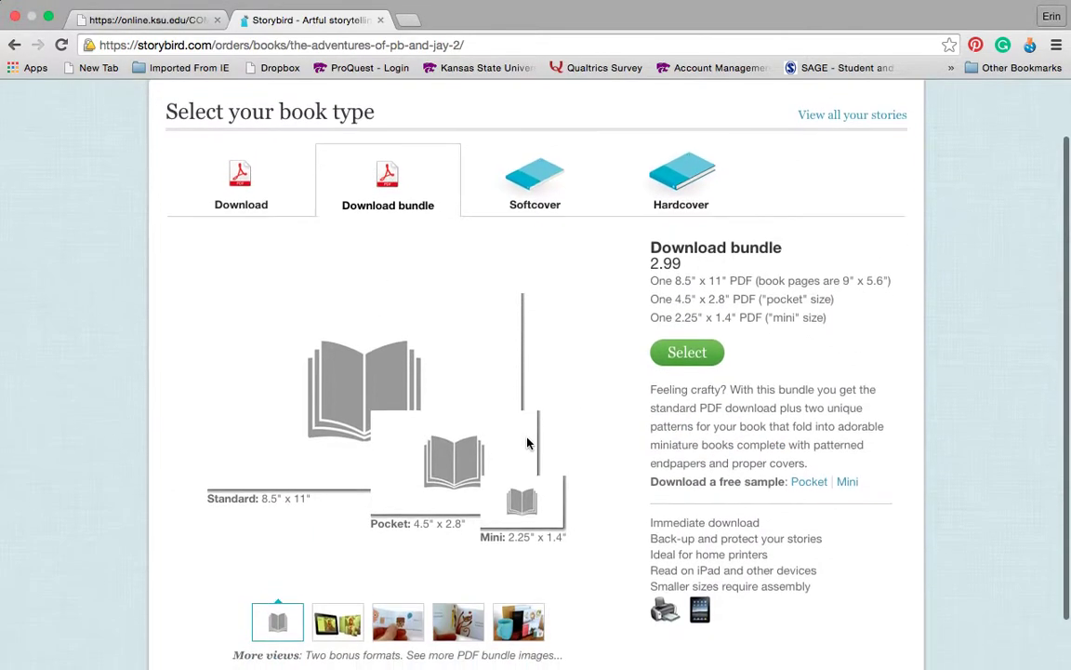
pyautogui.scroll(2, 528, 443)
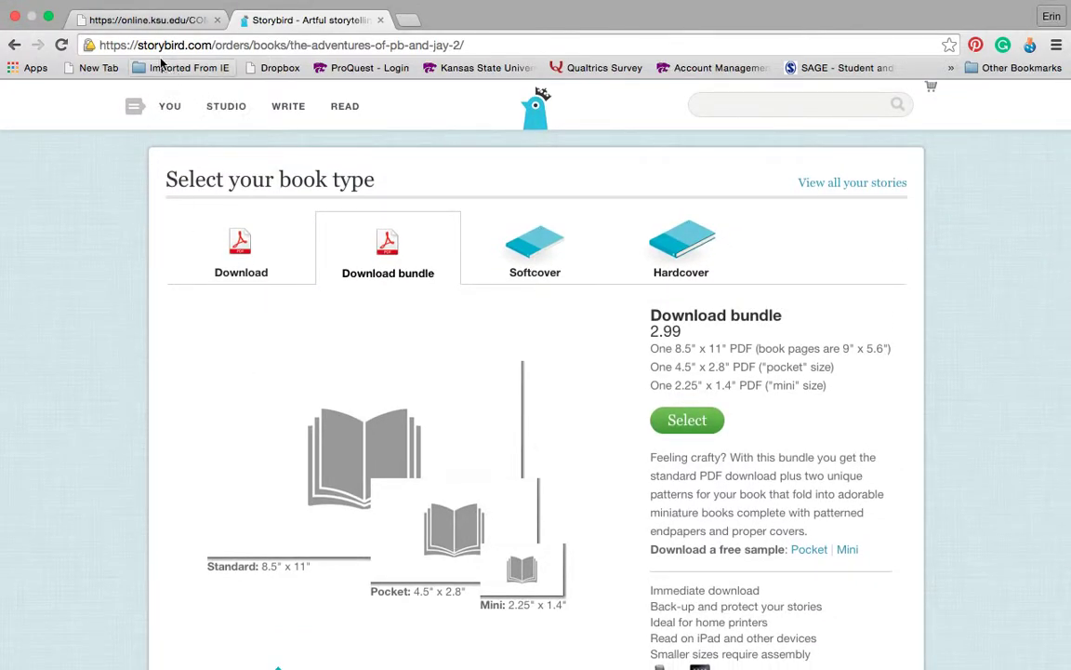
pyautogui.click(181, 115)
# - Let the YOU menu close so the Download bundle offer stays displayed
pyautogui.moveTo(873, 4)
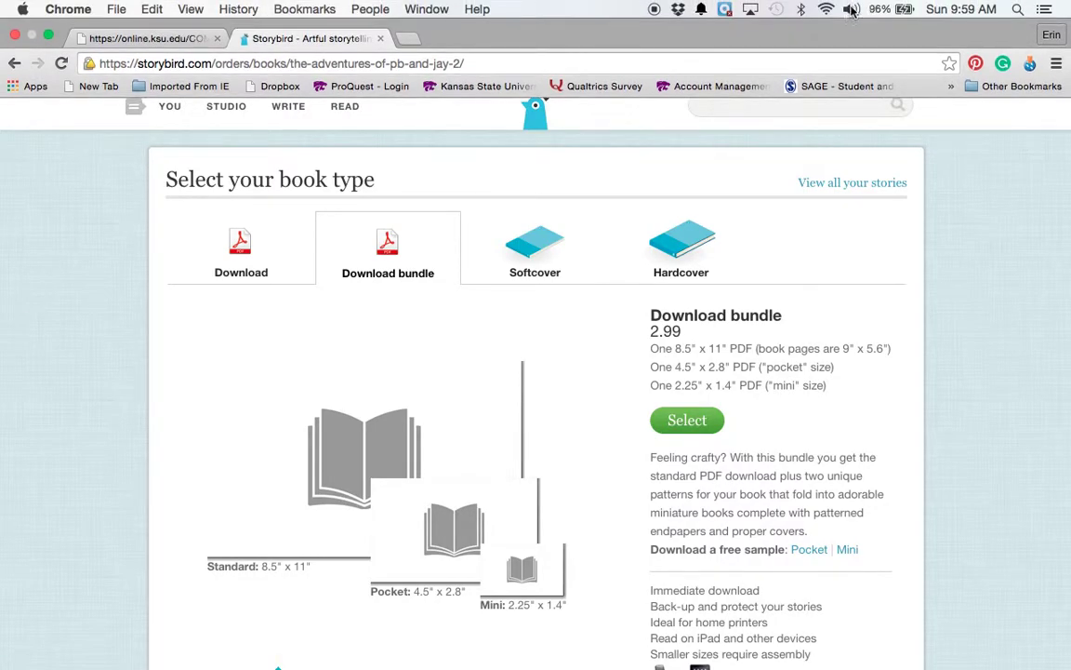